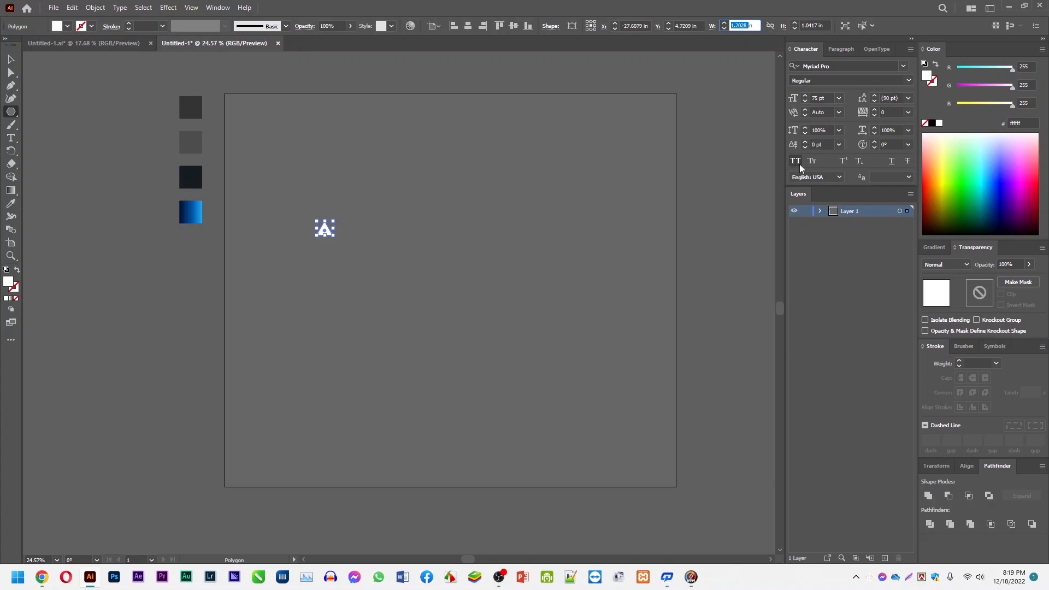
- Set the triangle's width and height to 12 in each
{"action": "type", "text": "12"}
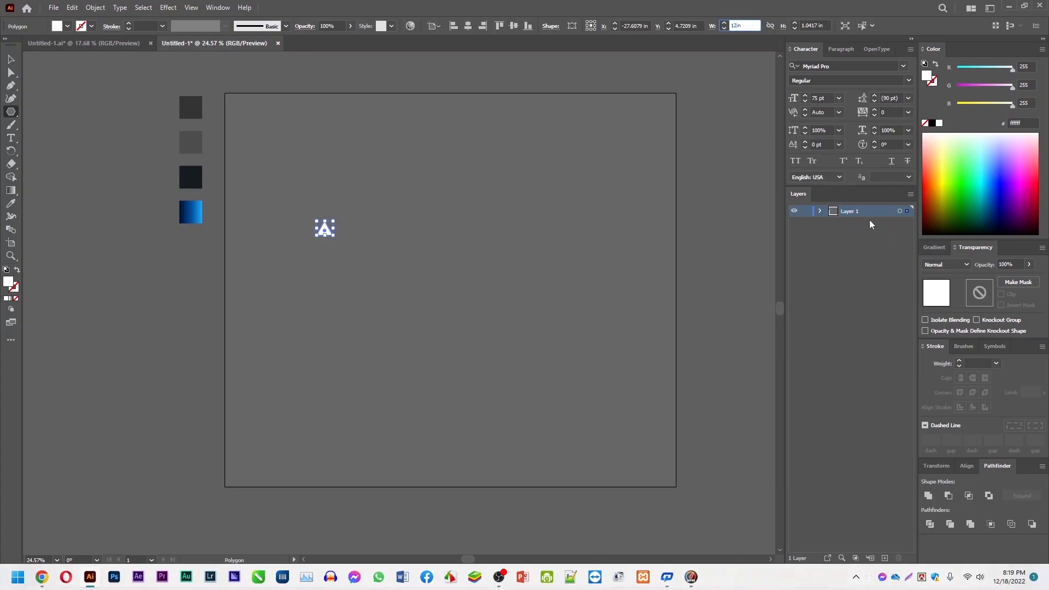
{"action": "key", "text": "Tab"}
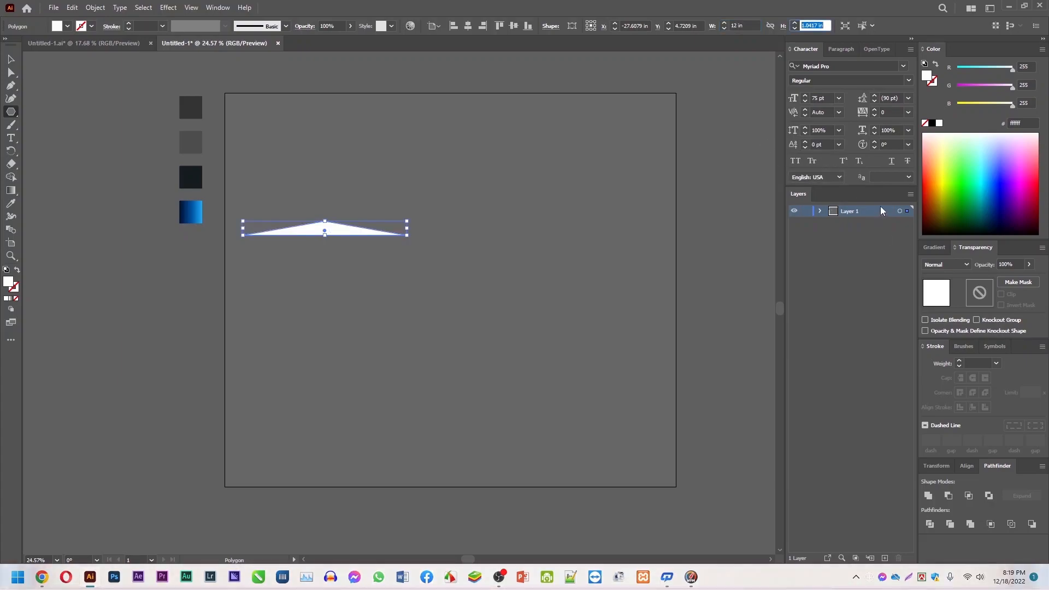
{"action": "type", "text": "12"}
{"action": "key", "text": "Return"}
- Center the triangle vertically and horizontally on the artboard
{"action": "left_click", "coordinate": [11, 59]}
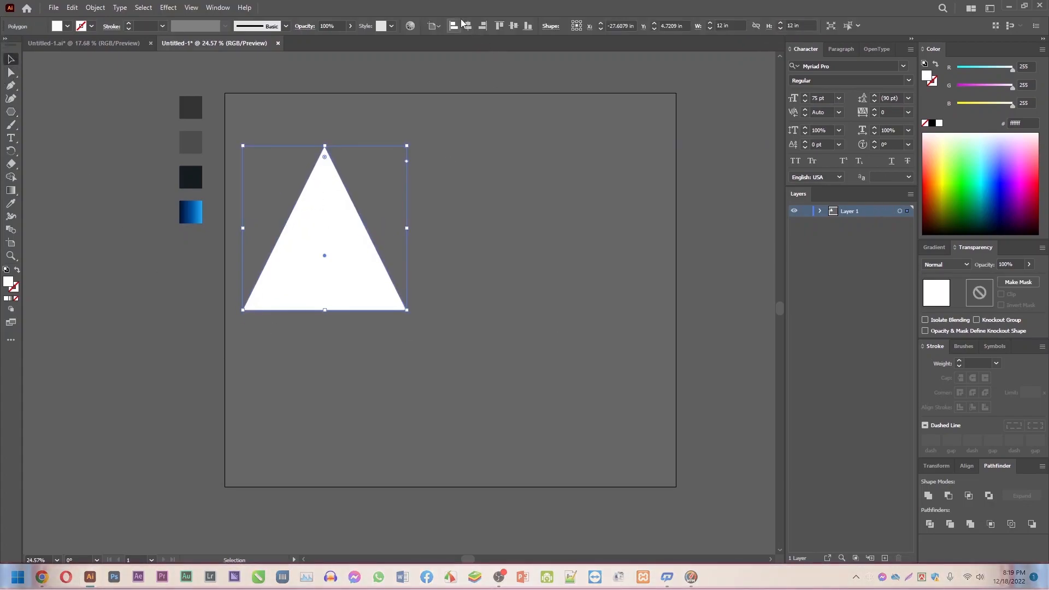
{"action": "left_click", "coordinate": [512, 25]}
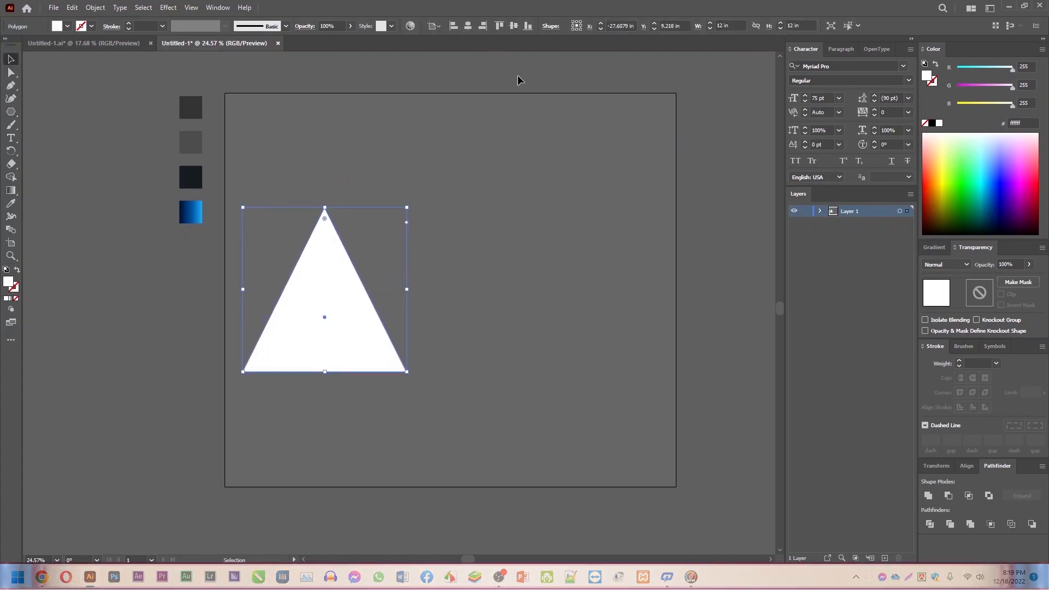
{"action": "left_click", "coordinate": [468, 26]}
{"action": "left_click", "coordinate": [393, 159]}
{"action": "left_click", "coordinate": [499, 299]}
- Move the triangle straight up close to the artboard's upper edge and deselect it
{"action": "key", "text": "Up"}
{"action": "key", "text": "Up"}
{"action": "key", "text": "Up"}
{"action": "key", "text": "Up"}
{"action": "key", "text": "Up"}
{"action": "key", "text": "Up"}
{"action": "key", "text": "Up"}
{"action": "key", "text": "Up"}
{"action": "key", "text": "Up"}
{"action": "key", "text": "Up"}
{"action": "key", "text": "Up"}
{"action": "key", "text": "Up"}
{"action": "key", "text": "Up"}
{"action": "key", "text": "Up"}
{"action": "key", "text": "Up"}
{"action": "key", "text": "Up"}
{"action": "key", "text": "Up"}
{"action": "key", "text": "Up"}
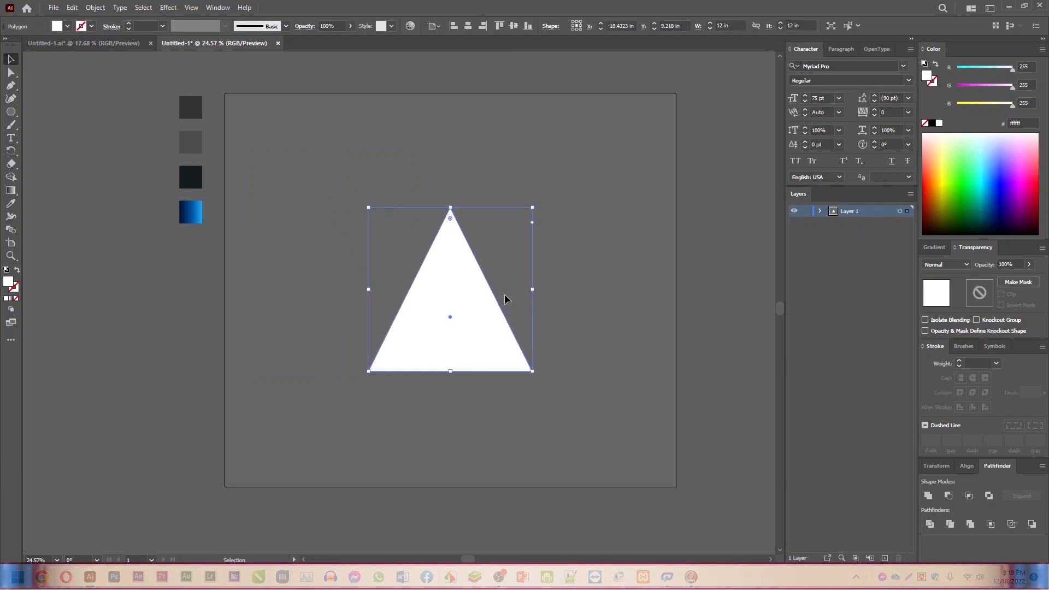
{"action": "left_click_drag", "start_coordinate": [460, 316], "coordinate": [457, 244]}
{"action": "left_click", "coordinate": [735, 280]}
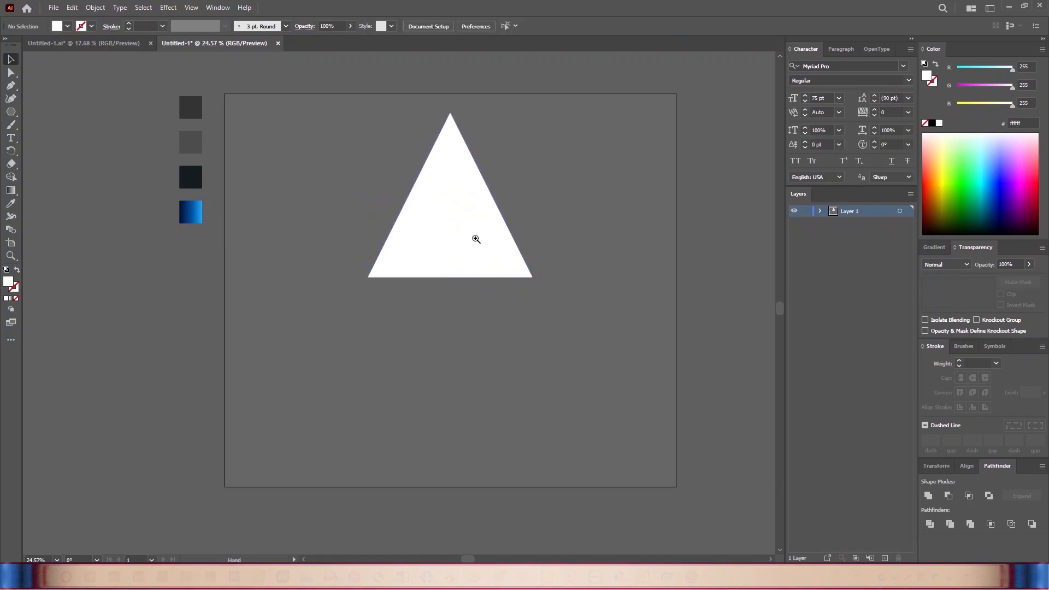
- Draw a small red hexagon beside the triangle and rotate it so that it stands on one corner
{"action": "scroll", "coordinate": [479, 235], "scroll_direction": "up", "scroll_amount": 3}
{"action": "left_click", "coordinate": [12, 101]}
{"action": "left_click_drag", "start_coordinate": [11, 111], "coordinate": [41, 136]}
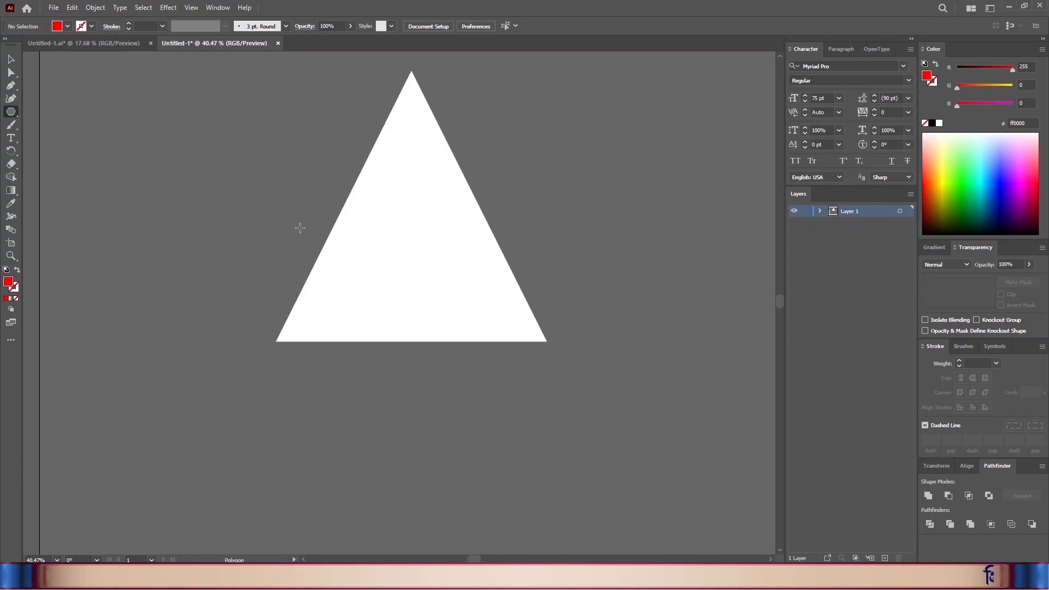
{"action": "left_click", "coordinate": [268, 222]}
{"action": "left_click", "coordinate": [363, 345]}
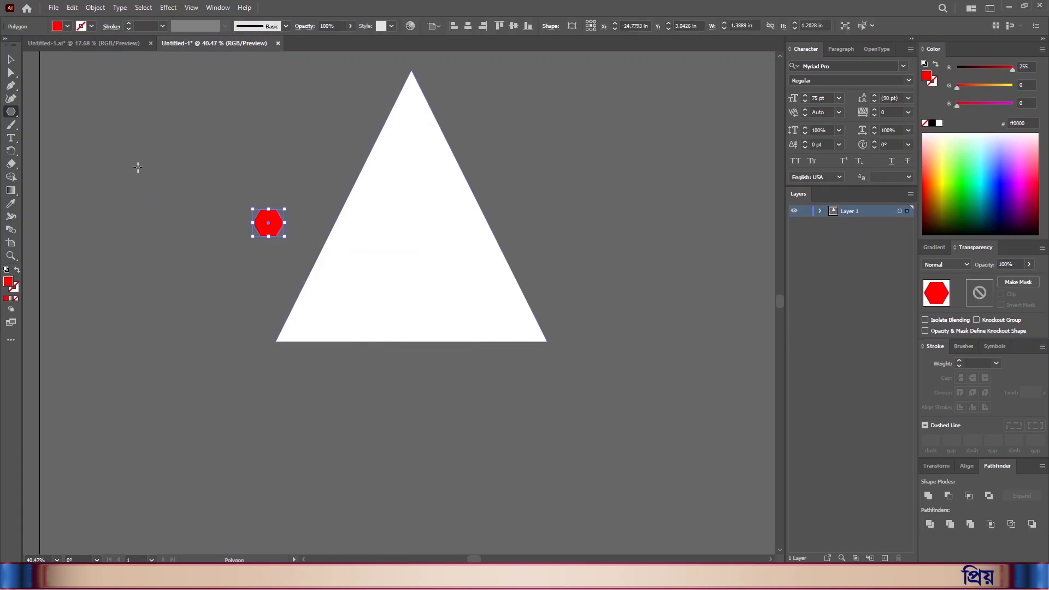
{"action": "left_click", "coordinate": [11, 59]}
{"action": "left_click_drag", "start_coordinate": [287, 207], "coordinate": [302, 264]}
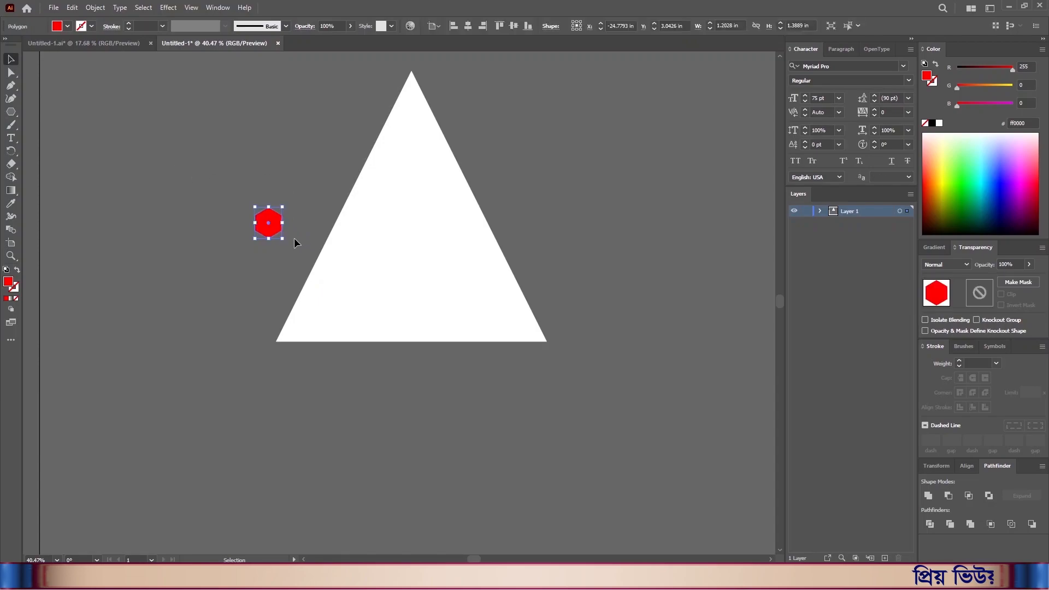
- Set the hexagon's width to 6.5 in and its height to 7.25 in
{"action": "left_click", "coordinate": [731, 25]}
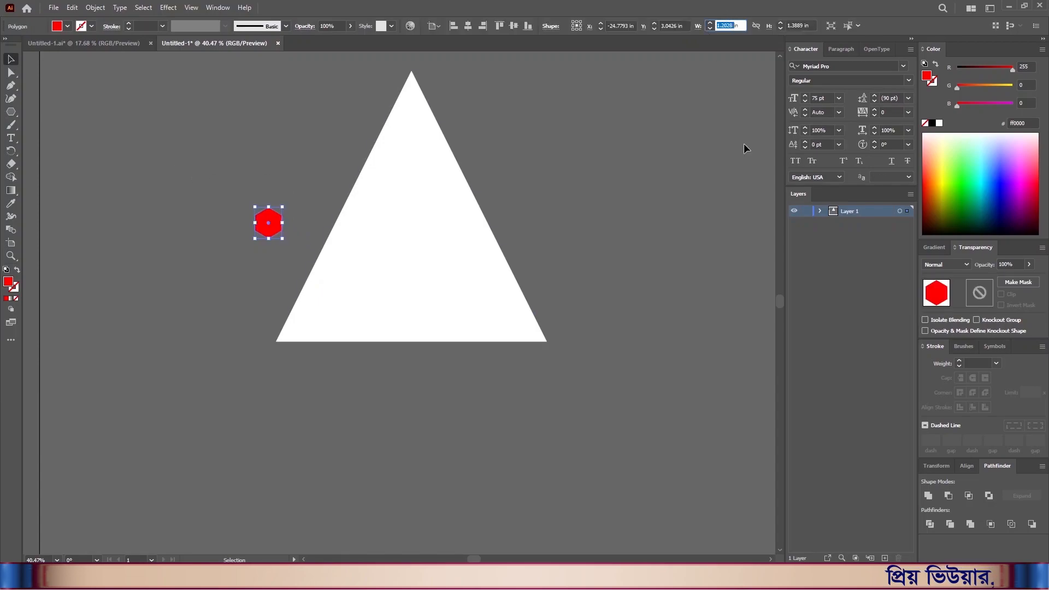
{"action": "type", "text": "6."}
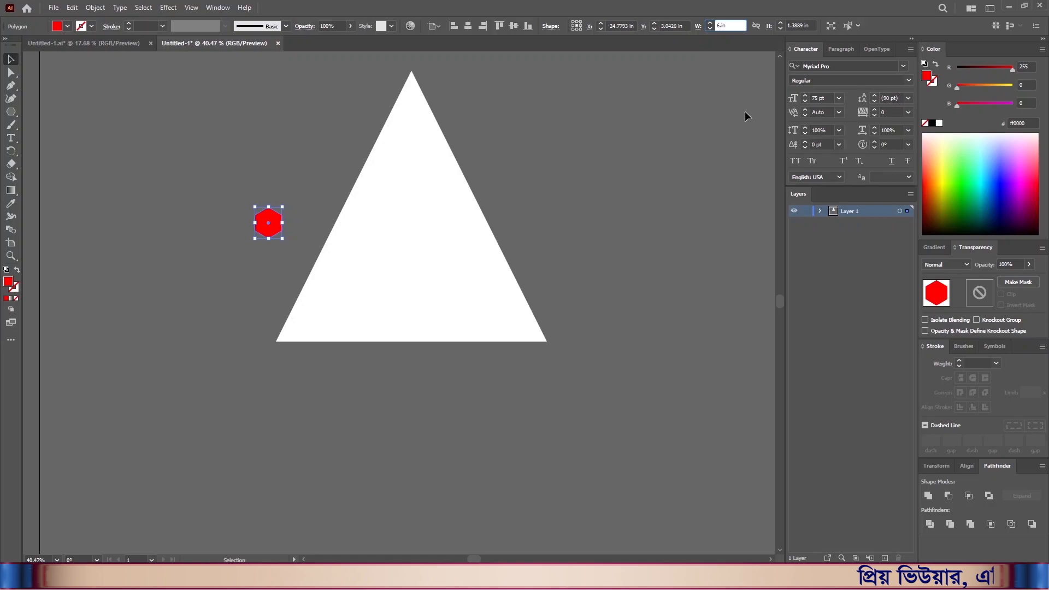
{"action": "type", "text": "5"}
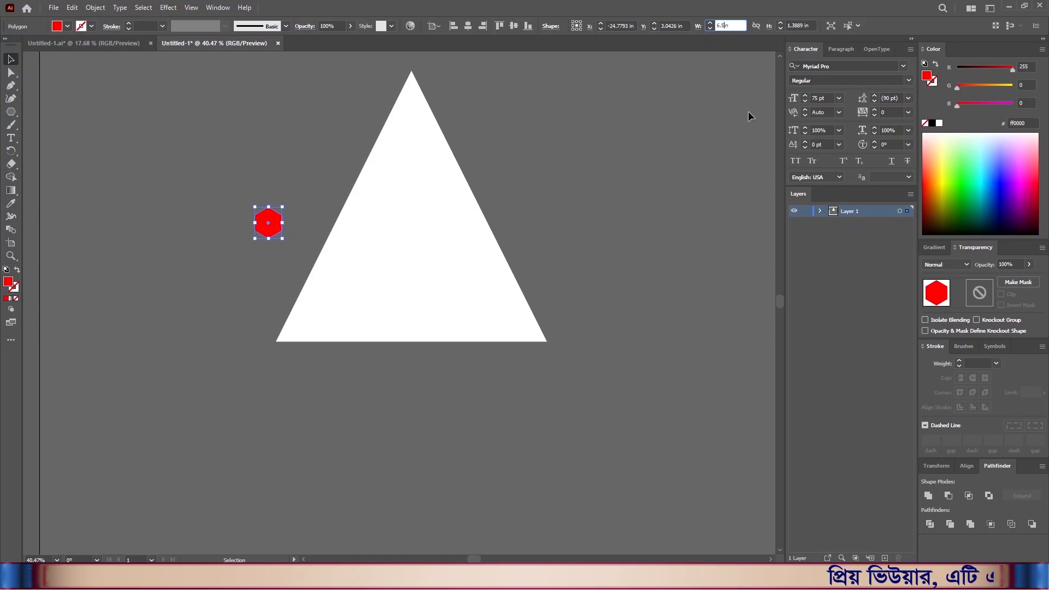
{"action": "key", "text": "Return"}
{"action": "left_click", "coordinate": [790, 26]}
{"action": "double_click", "coordinate": [790, 26]}
{"action": "type", "text": "7"}
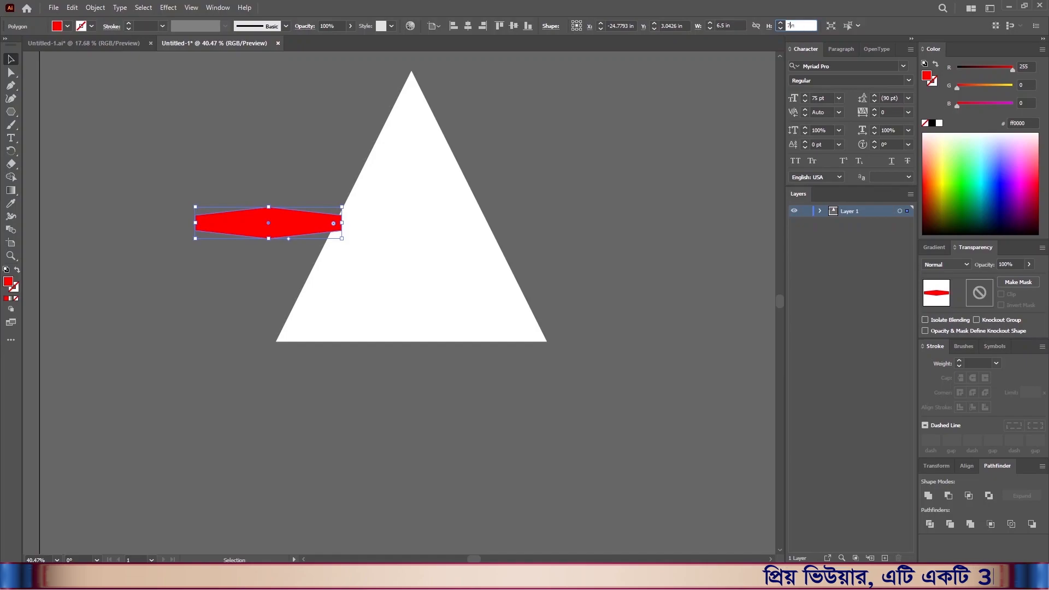
{"action": "type", "text": ".25"}
{"action": "key", "text": "Return"}
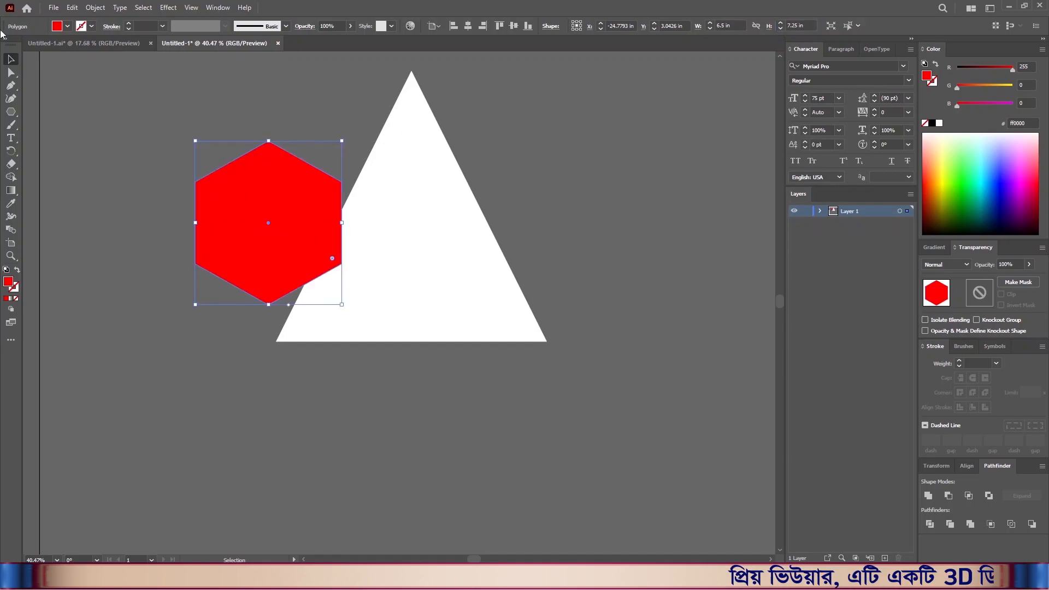
- Align the hexagon and triangle on their horizontal centers and bottom edges, so the hexagon rests on the triangle's base
{"action": "left_click_drag", "start_coordinate": [156, 106], "coordinate": [382, 240]}
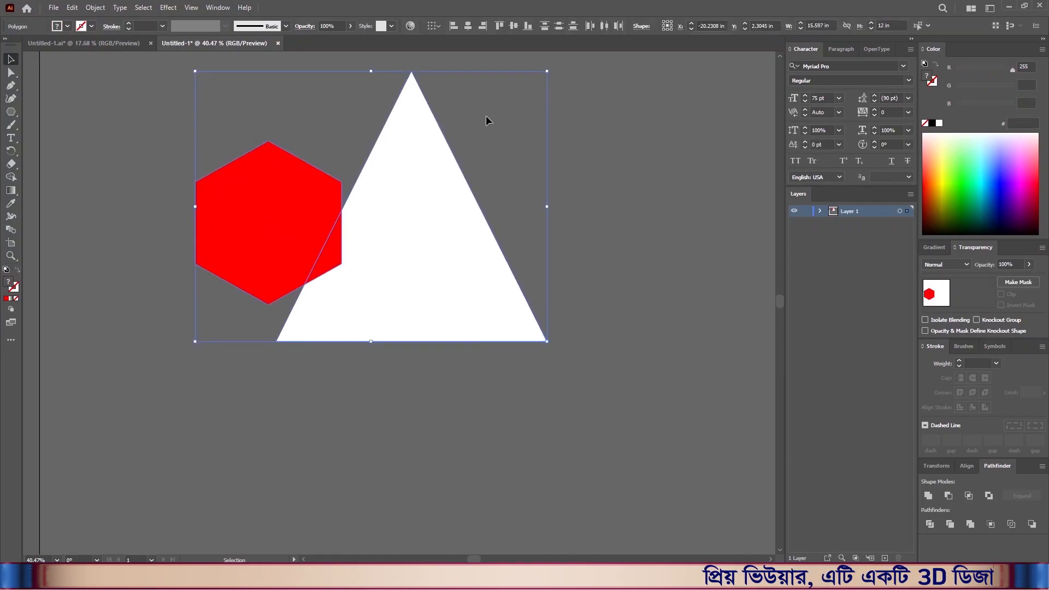
{"action": "left_click", "coordinate": [468, 26]}
{"action": "left_click", "coordinate": [517, 26]}
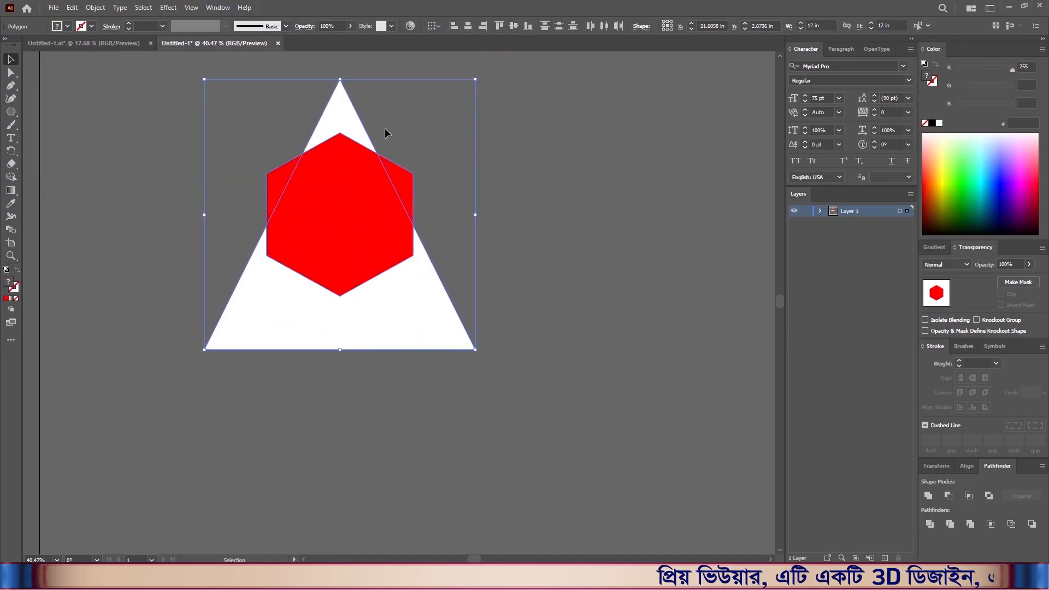
{"action": "left_click", "coordinate": [528, 26]}
{"action": "left_click", "coordinate": [565, 161]}
{"action": "left_click_drag", "start_coordinate": [396, 347], "coordinate": [444, 352]}
{"action": "left_click_drag", "start_coordinate": [444, 353], "coordinate": [403, 306]}
{"action": "left_click", "coordinate": [403, 307]}
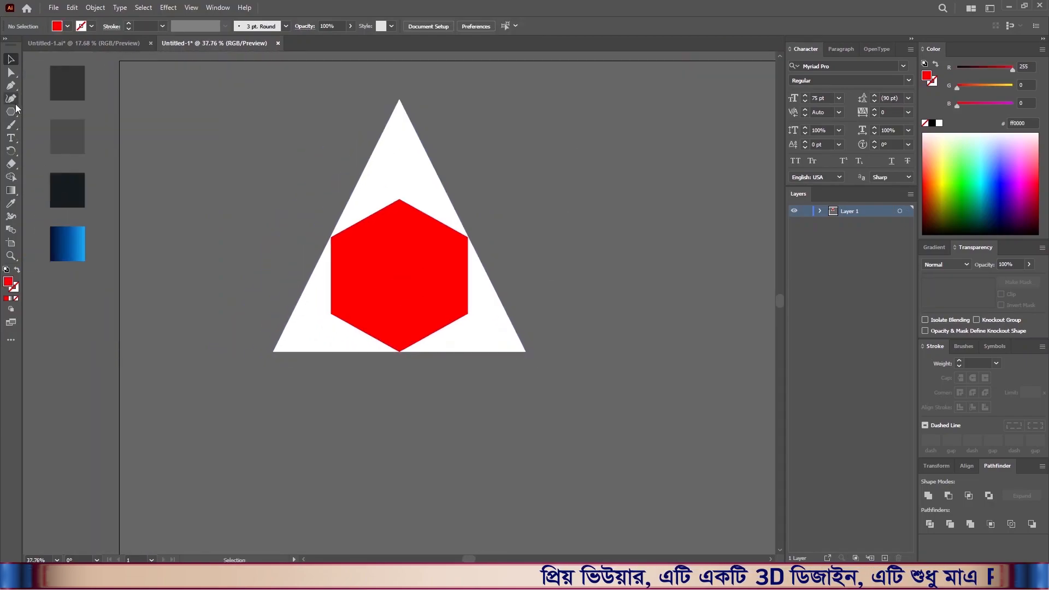
- Draw straight lines from the hexagon's lower side corners to the triangle's base corners, along the hexagon's diagonals, and from apex to base
{"action": "left_click_drag", "start_coordinate": [13, 109], "coordinate": [44, 164]}
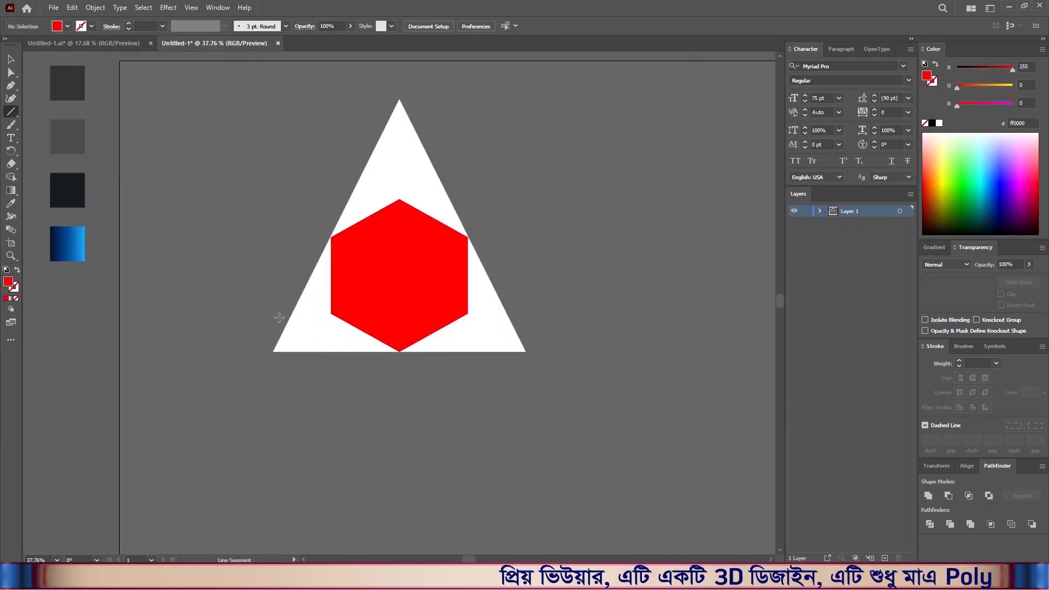
{"action": "left_click_drag", "start_coordinate": [331, 315], "coordinate": [273, 351]}
{"action": "left_click_drag", "start_coordinate": [467, 313], "coordinate": [525, 353]}
{"action": "left_click_drag", "start_coordinate": [331, 237], "coordinate": [469, 314]}
{"action": "left_click_drag", "start_coordinate": [330, 313], "coordinate": [467, 237]}
{"action": "left_click_drag", "start_coordinate": [399, 99], "coordinate": [400, 351]}
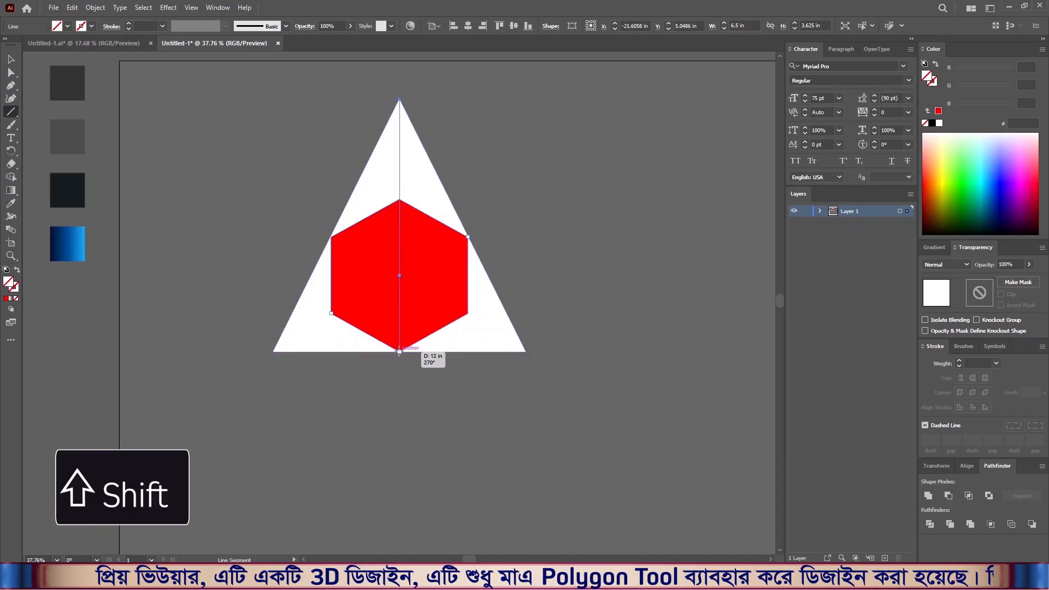
{"action": "left_click_drag", "start_coordinate": [399, 352], "coordinate": [399, 352]}
- Select the triangle, hexagon and all lines, and split them into separate pieces with the Divide pathfinder
{"action": "left_click", "coordinate": [11, 59]}
{"action": "left_click_drag", "start_coordinate": [279, 162], "coordinate": [490, 415]}
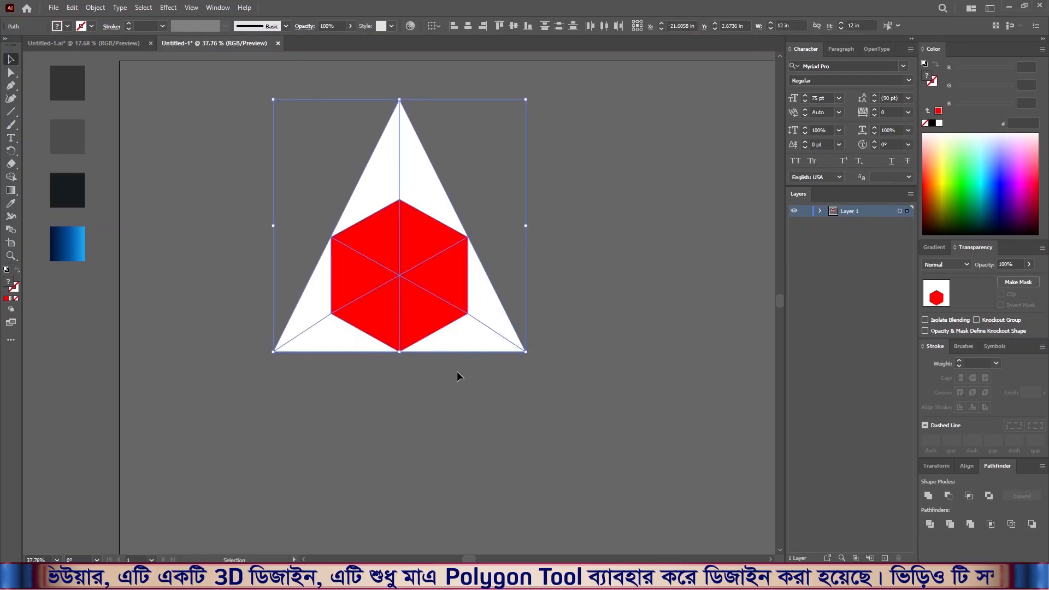
{"action": "left_click", "coordinate": [930, 524]}
- Merge the hexagon's six wedges in pairs with the Shape Builder to form the top, right and left faces of a cube
{"action": "left_click", "coordinate": [11, 178]}
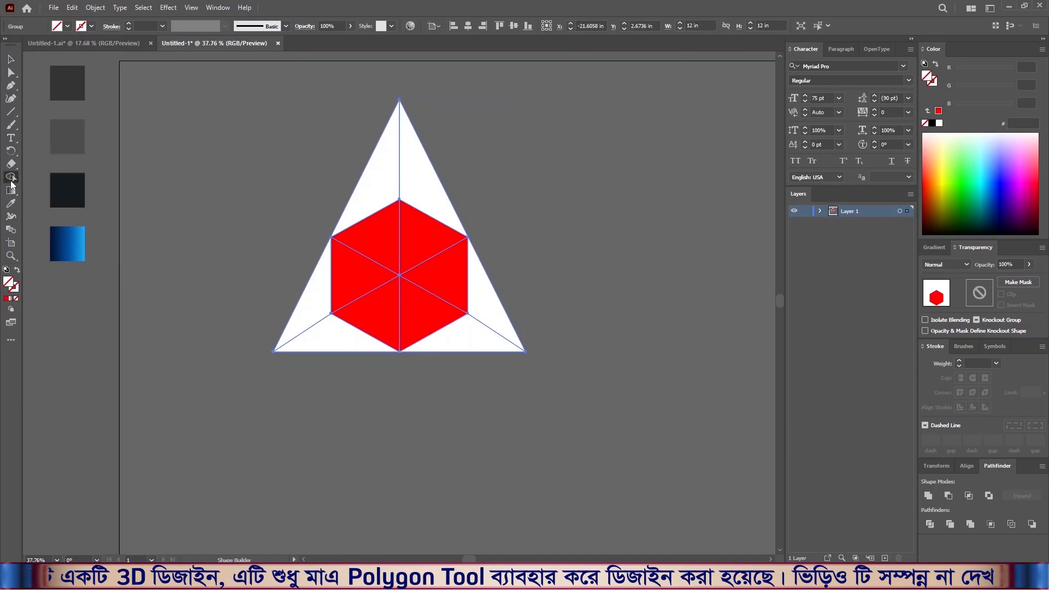
{"action": "left_click_drag", "start_coordinate": [422, 228], "coordinate": [388, 237]}
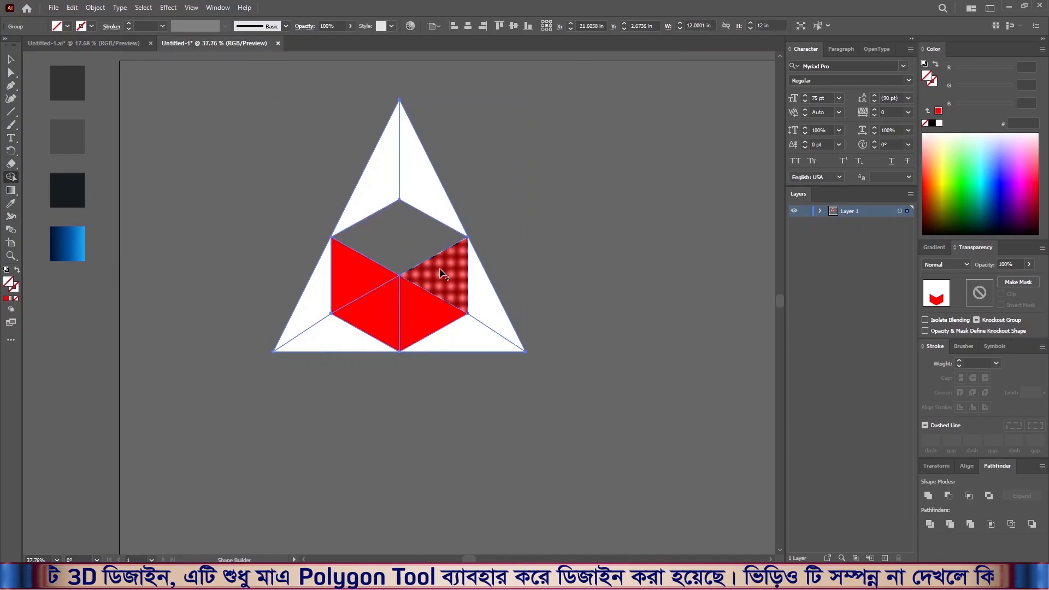
{"action": "left_click_drag", "start_coordinate": [440, 274], "coordinate": [432, 325]}
{"action": "left_click_drag", "start_coordinate": [353, 281], "coordinate": [385, 328]}
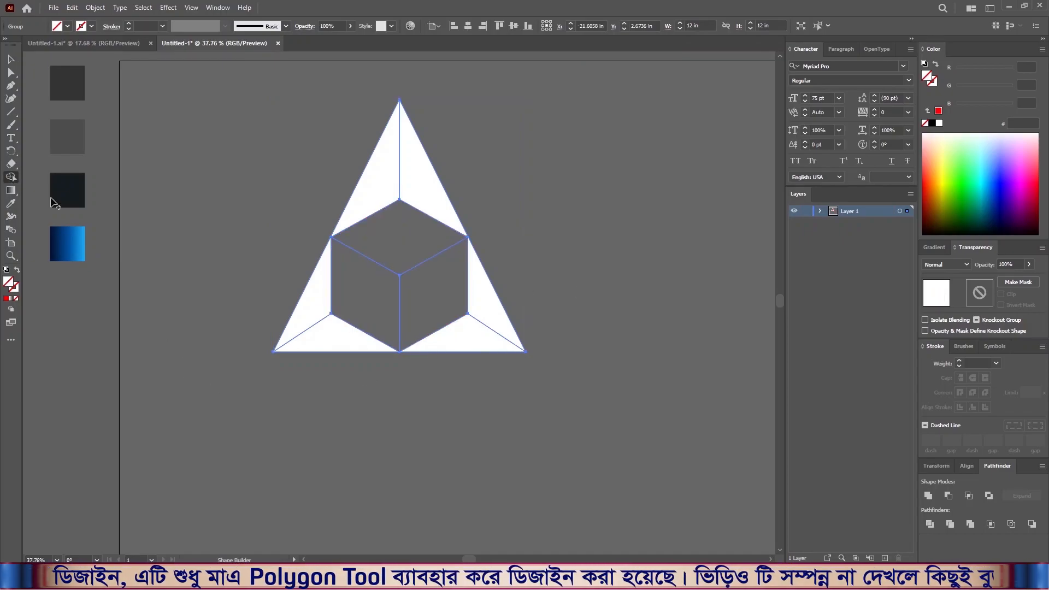
- Ungroup the divided artwork and deselect it
{"action": "left_click", "coordinate": [12, 58]}
{"action": "left_click", "coordinate": [206, 158]}
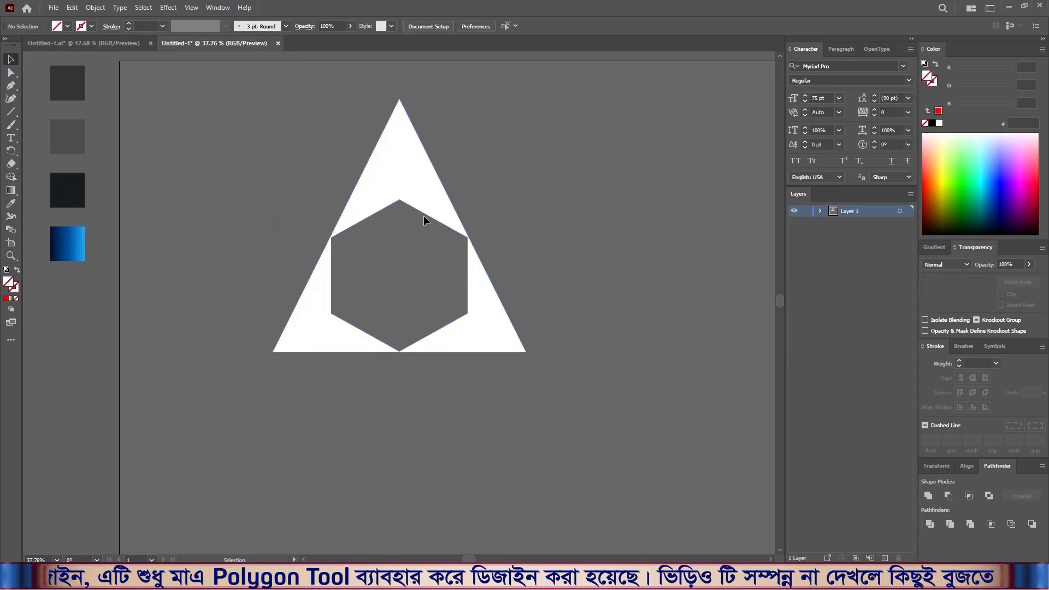
{"action": "right_click", "coordinate": [372, 158]}
{"action": "left_click", "coordinate": [405, 269]}
{"action": "left_click", "coordinate": [285, 296]}
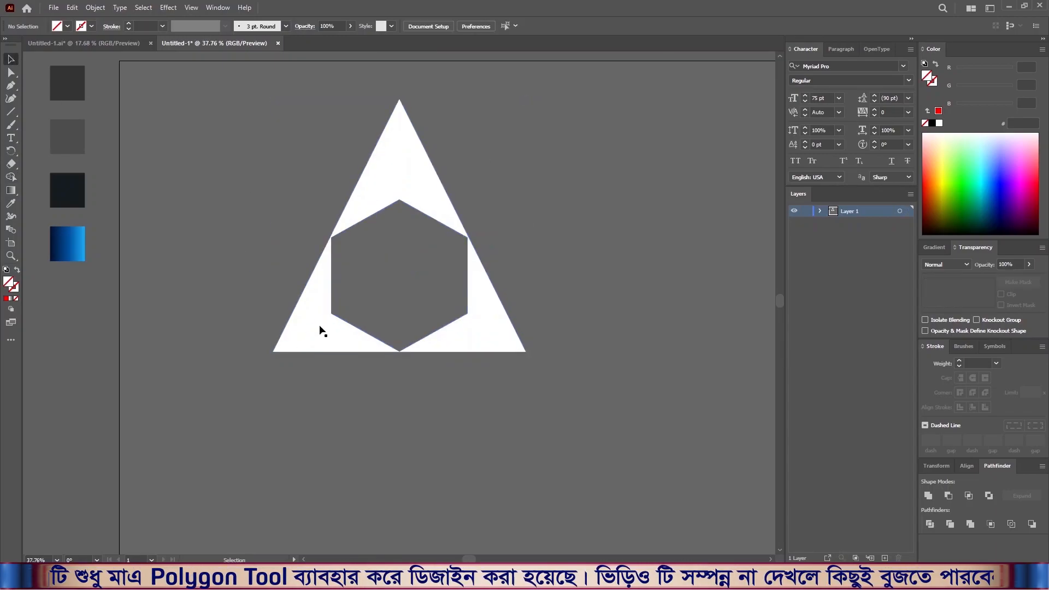
- Fill the two bottom facets of the triangle with the near-black swatch color 151c1e
{"action": "left_click", "coordinate": [346, 345]}
{"action": "left_click", "coordinate": [452, 335]}
{"action": "left_click", "coordinate": [458, 392]}
{"action": "left_click", "coordinate": [346, 349]}
{"action": "left_click", "coordinate": [11, 203]}
{"action": "left_click", "coordinate": [67, 191]}
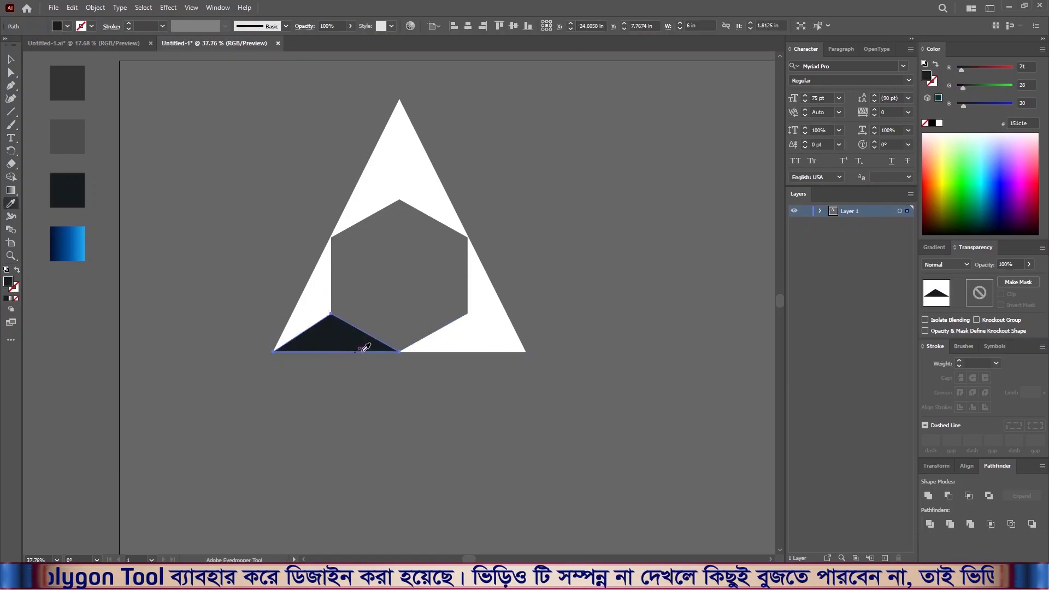
{"action": "left_click", "coordinate": [462, 349], "text": "ctrl"}
{"action": "left_click", "coordinate": [69, 186]}
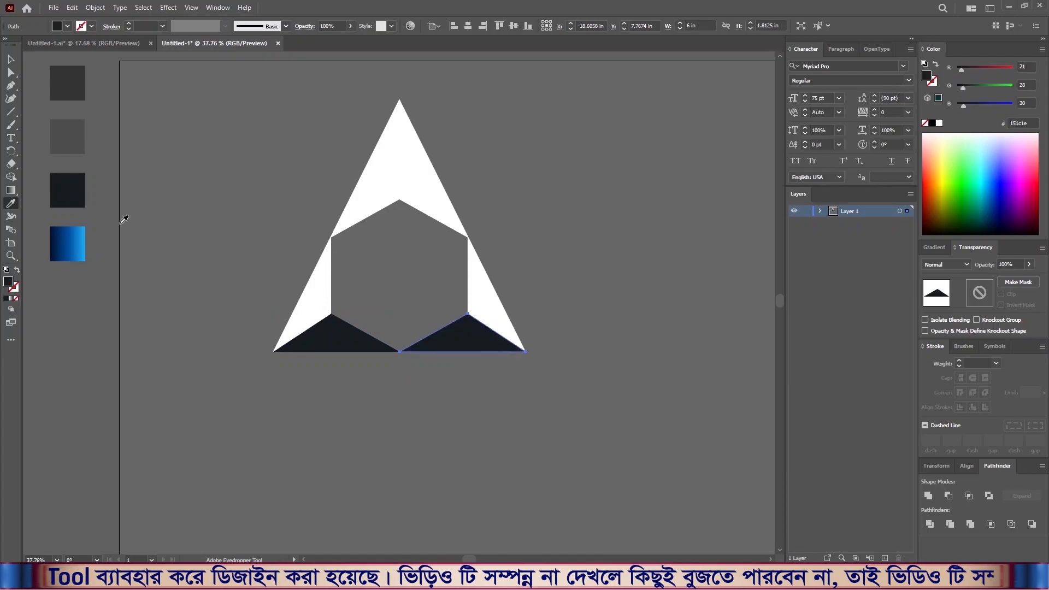
- Fill the triangle's left facet with the lighter gray 4e4d4e and its right facet with the darker gray 333333, sampled from the swatches
{"action": "left_click", "coordinate": [316, 290], "text": "ctrl"}
{"action": "left_click", "coordinate": [71, 129]}
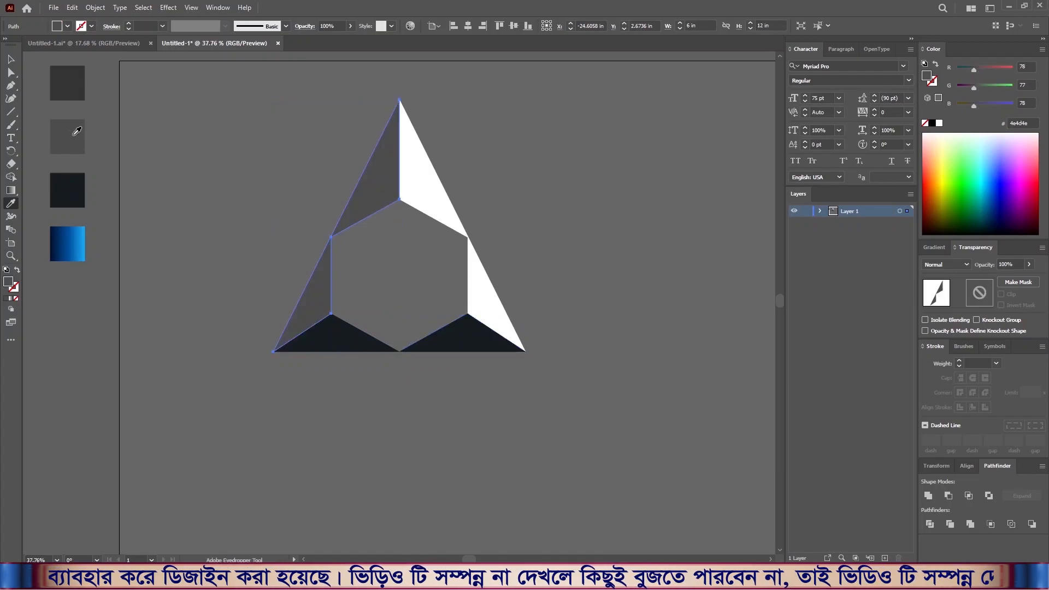
{"action": "left_click", "coordinate": [451, 203], "text": "ctrl"}
{"action": "left_click", "coordinate": [64, 82]}
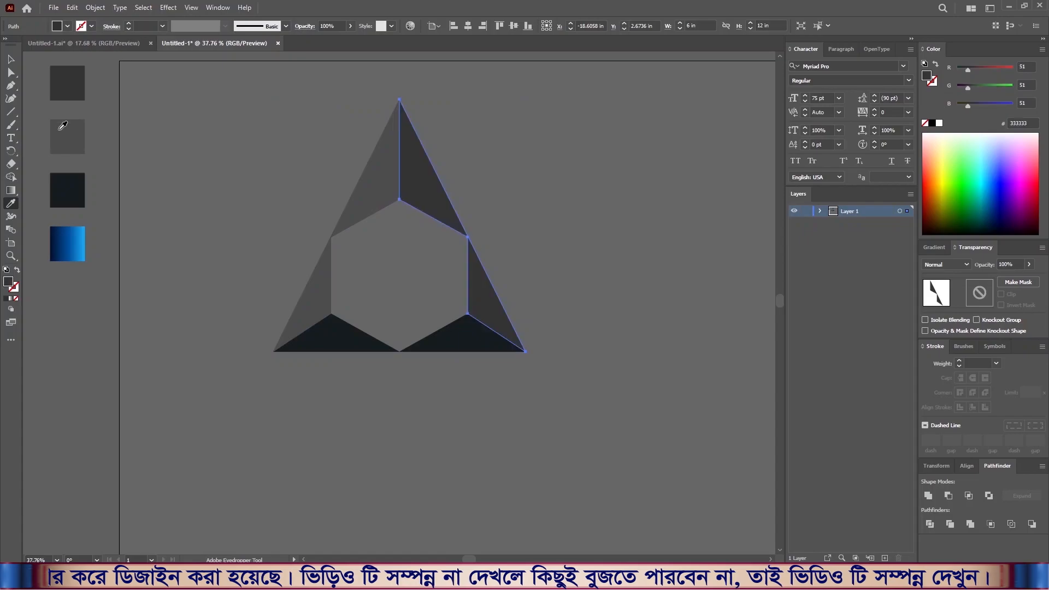
{"action": "left_click", "coordinate": [10, 59]}
{"action": "left_click", "coordinate": [215, 129]}
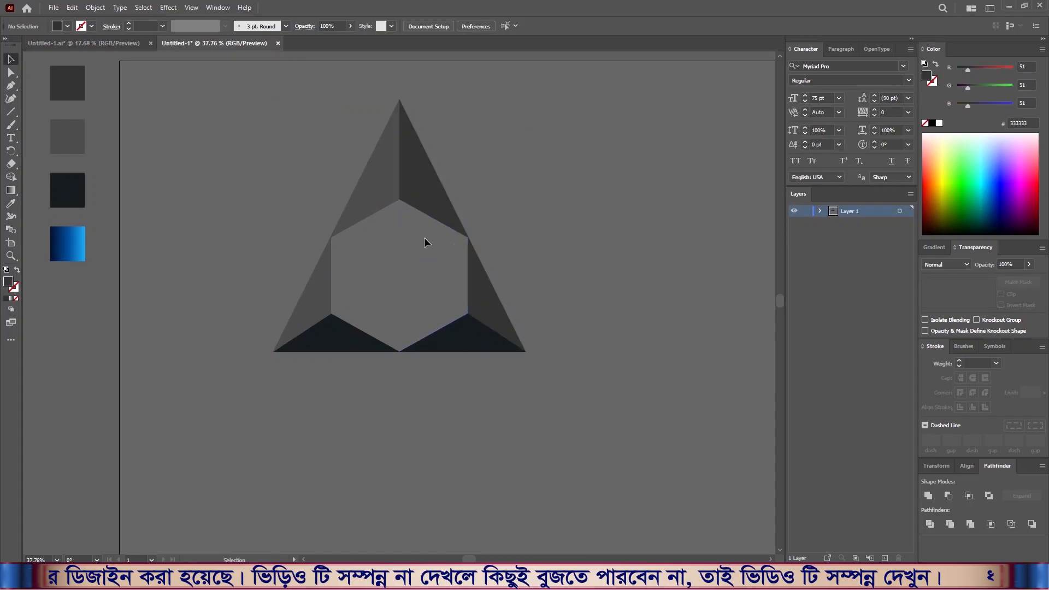
- Apply the sampled blue gradient swatch to the cube's top and left faces
{"action": "left_click", "coordinate": [411, 267]}
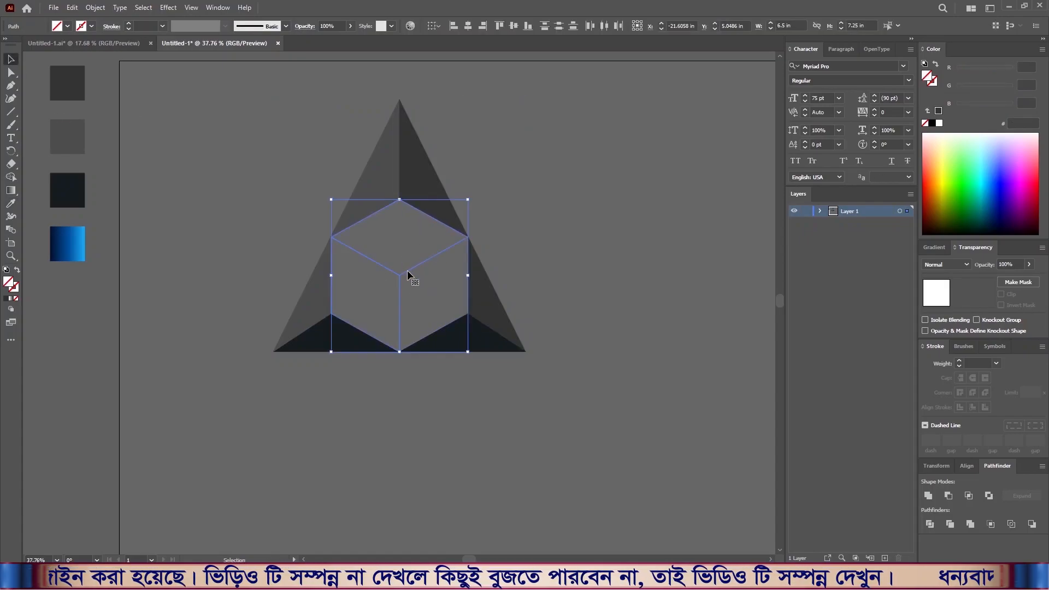
{"action": "left_click", "coordinate": [11, 203]}
{"action": "left_click", "coordinate": [77, 236]}
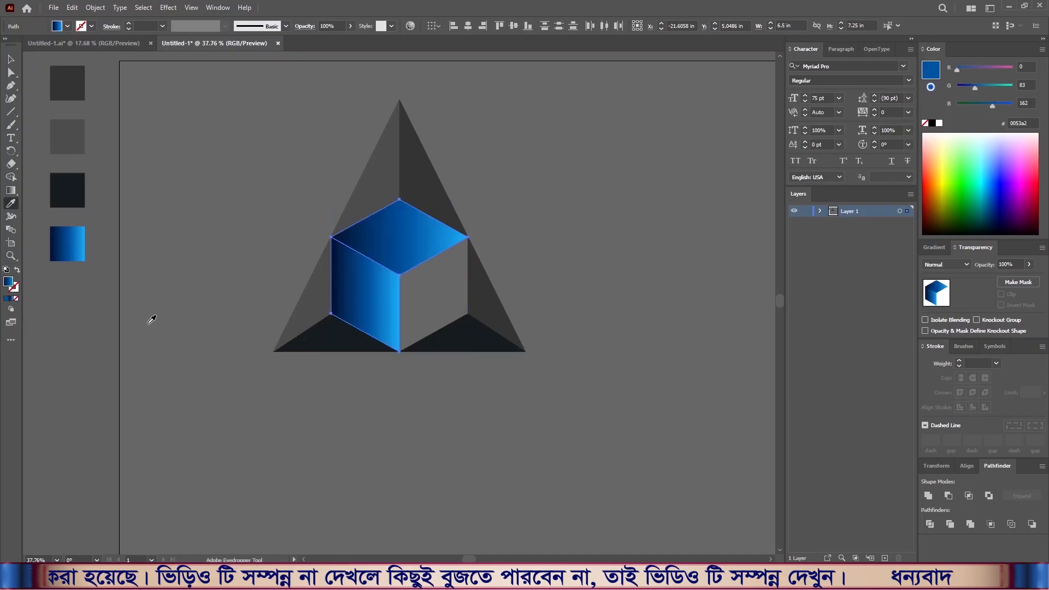
- Fill the cube's right face with the sampled blue gradient swatch
{"action": "left_click", "coordinate": [424, 302], "text": "ctrl"}
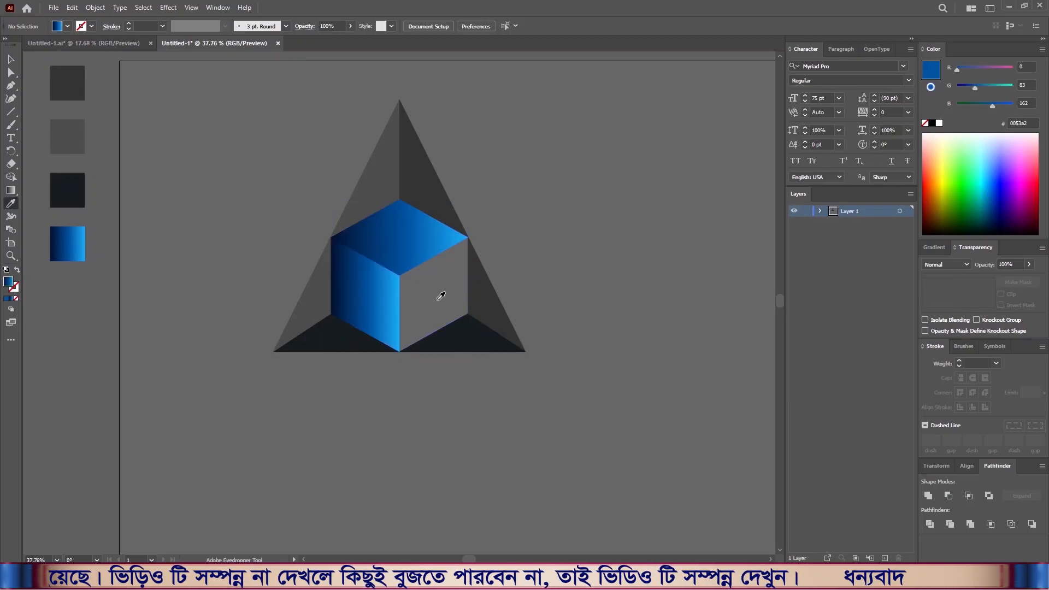
{"action": "left_click", "coordinate": [10, 59]}
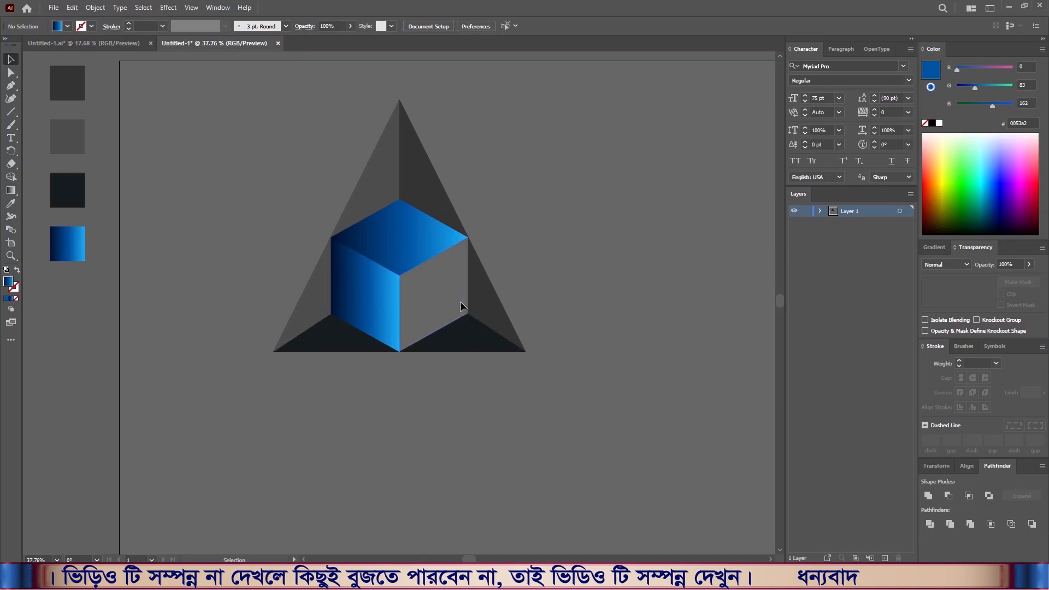
{"action": "left_click", "coordinate": [410, 276]}
{"action": "left_click", "coordinate": [11, 205]}
{"action": "left_click", "coordinate": [60, 236]}
{"action": "left_click", "coordinate": [10, 59]}
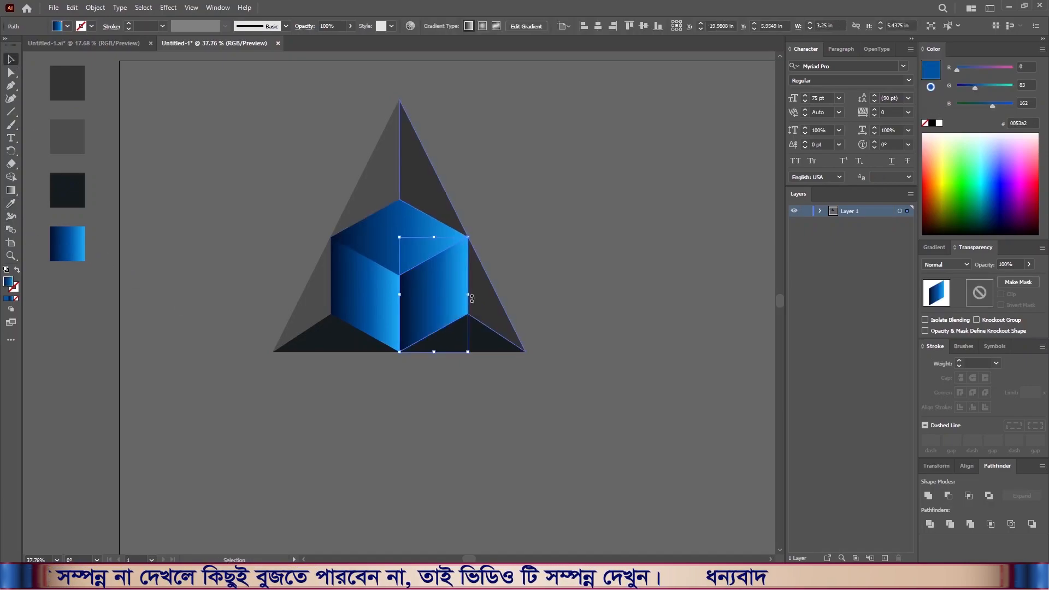
- Redirect the gradient on the cube's left face so it runs from the cube's centre corner, dark, to the lower-left outer corner, light
{"action": "left_click", "coordinate": [567, 295]}
{"action": "left_click", "coordinate": [443, 293]}
{"action": "left_click_drag", "start_coordinate": [376, 252], "coordinate": [461, 367]}
{"action": "left_click", "coordinate": [396, 341]}
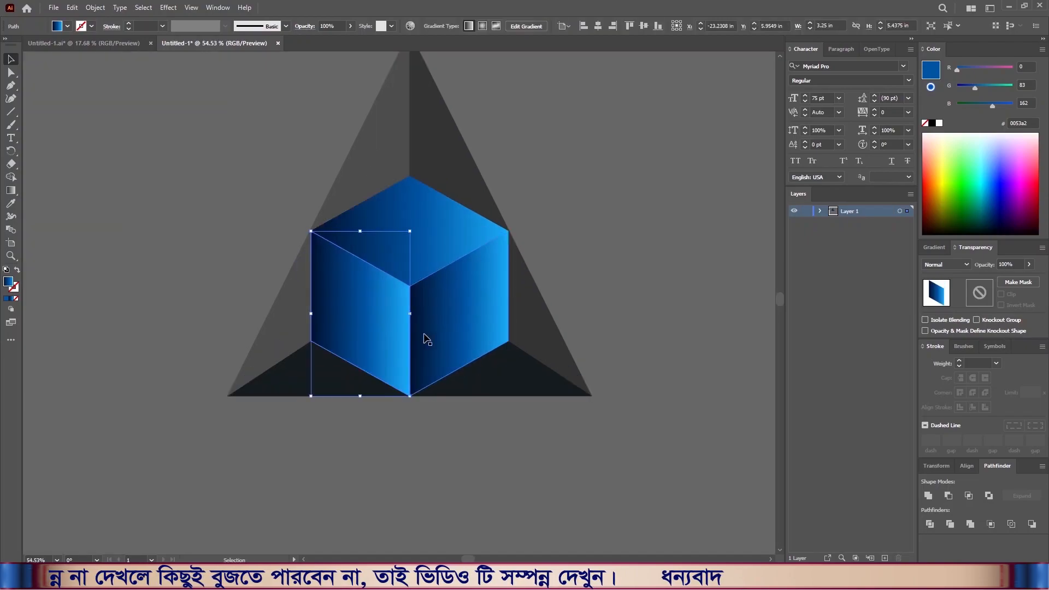
{"action": "left_click", "coordinate": [415, 331]}
{"action": "left_click", "coordinate": [350, 312]}
{"action": "key", "text": "g"}
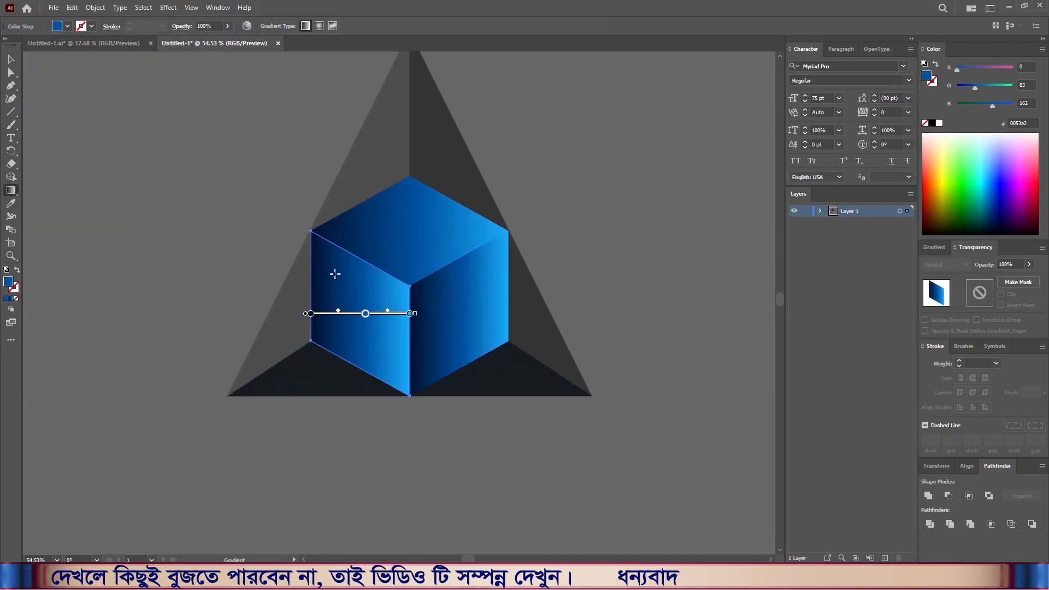
{"action": "mouse_move", "coordinate": [410, 286]}
{"action": "left_mouse_down"}
{"action": "mouse_move", "coordinate": [314, 325]}
{"action": "mouse_move", "coordinate": [310, 341]}
{"action": "left_mouse_up"}
- Redirect the gradients of the cube's top and right faces from the centre corner outward to the top and lower-right corners
{"action": "left_click", "coordinate": [415, 211]}
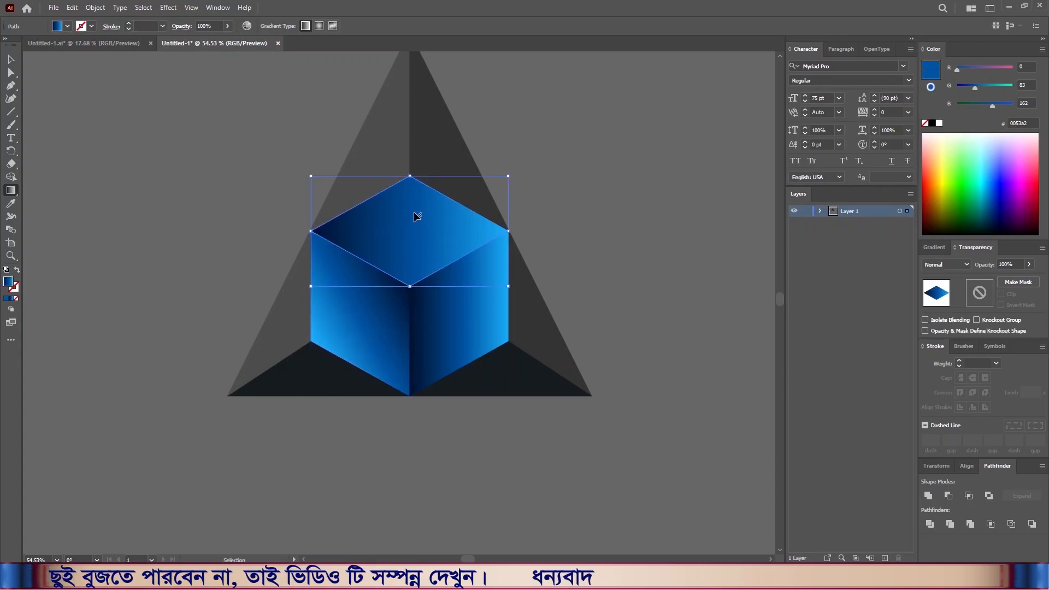
{"action": "left_click_drag", "start_coordinate": [407, 287], "coordinate": [409, 178]}
{"action": "left_click", "coordinate": [421, 293]}
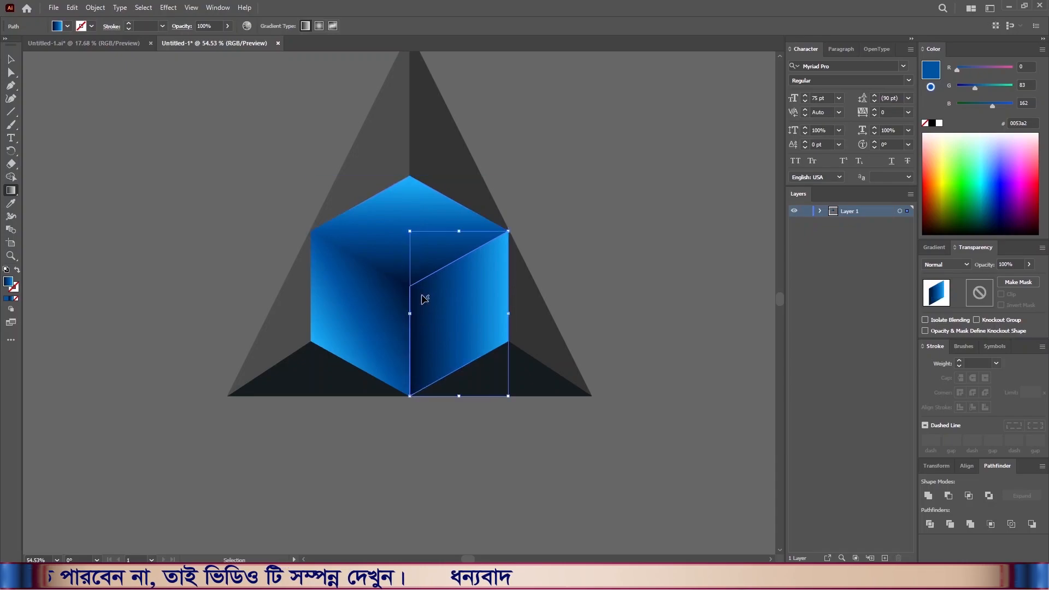
{"action": "left_click_drag", "start_coordinate": [410, 287], "coordinate": [509, 340]}
{"action": "key", "text": "v"}
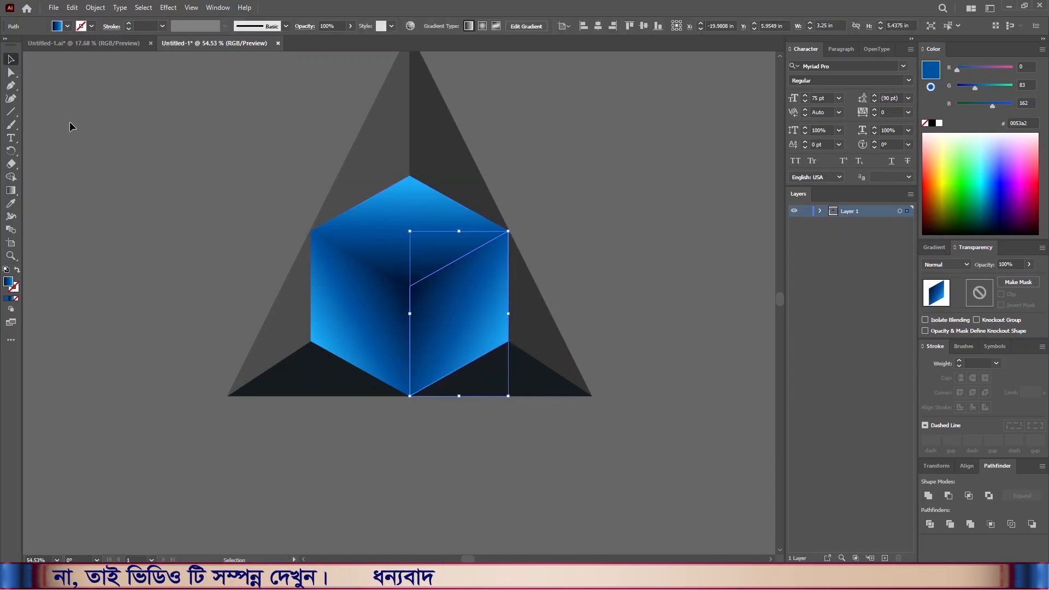
- Group the cube's left and right faces
{"action": "left_click", "coordinate": [486, 428]}
{"action": "left_click", "coordinate": [460, 316]}
{"action": "right_click", "coordinate": [421, 329]}
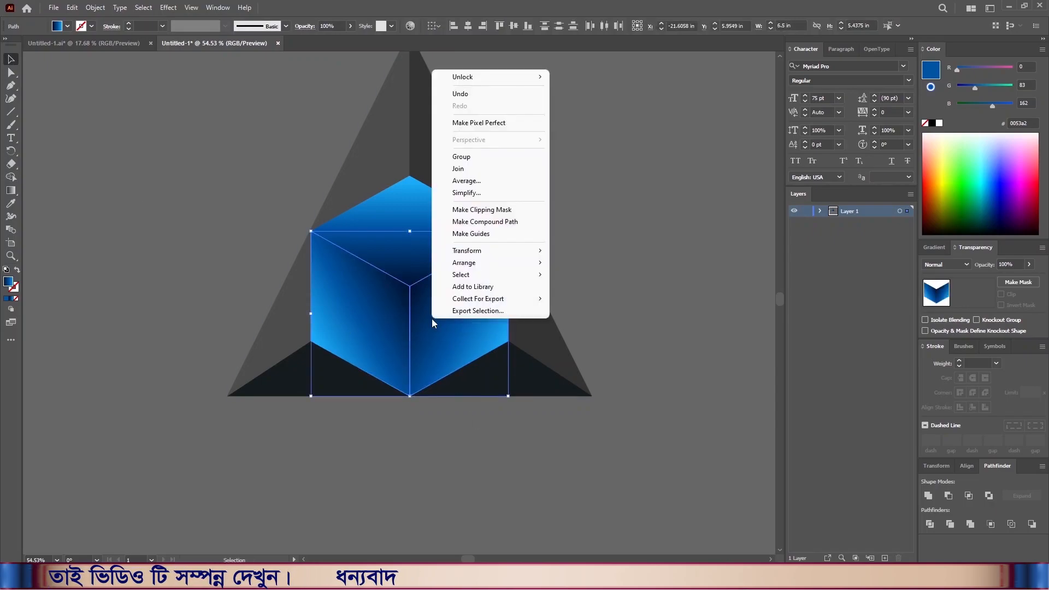
{"action": "left_click", "coordinate": [464, 156]}
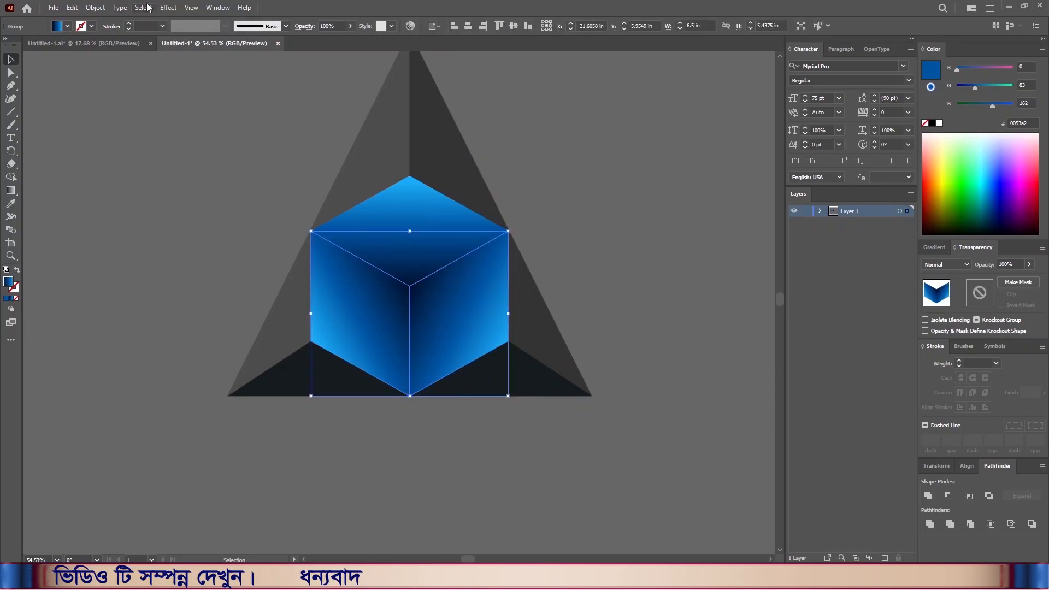
- Apply a Gaussian Blur with a radius of about 9.65 pixels to the grouped side faces
{"action": "left_click", "coordinate": [168, 7]}
{"action": "mouse_move", "coordinate": [263, 192]}
{"action": "left_click", "coordinate": [323, 192]}
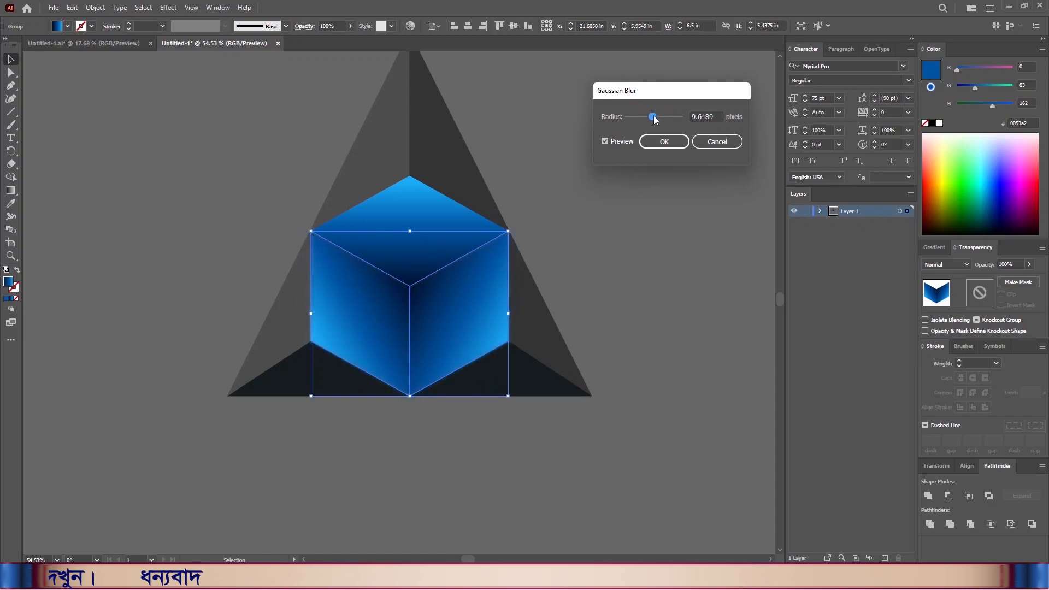
{"action": "left_click", "coordinate": [663, 142]}
{"action": "left_click", "coordinate": [625, 235]}
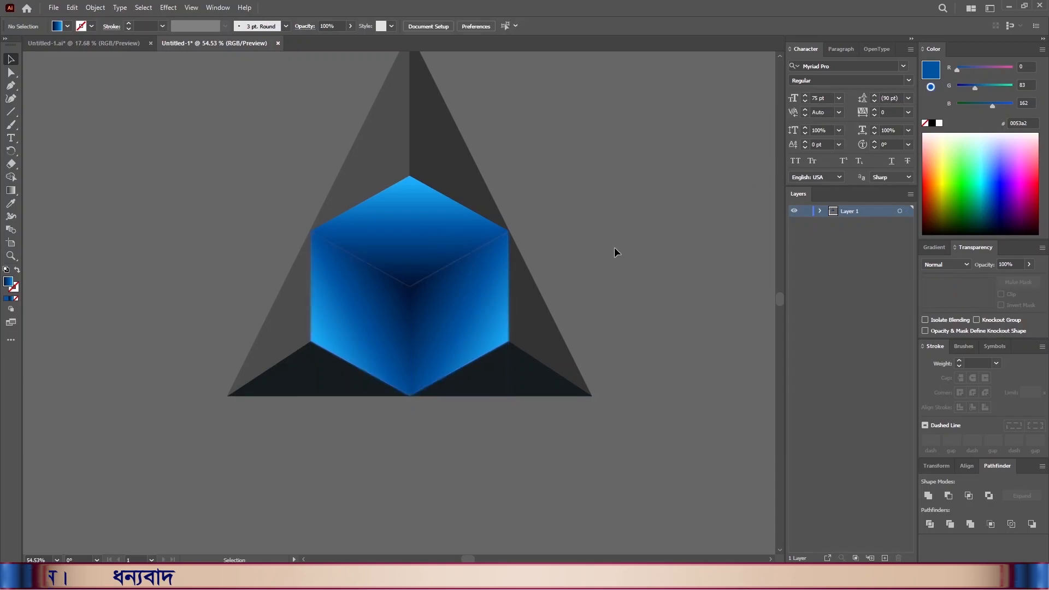
- Group the cube's faces together with the triangle's gray facets into one object
{"action": "left_click_drag", "start_coordinate": [520, 433], "coordinate": [422, 316]}
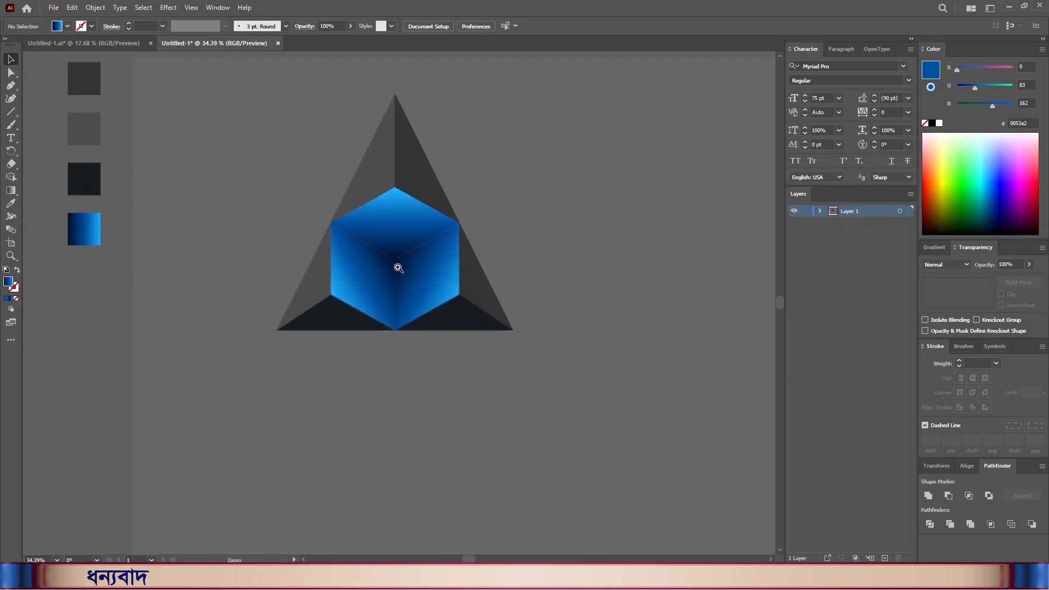
{"action": "left_click_drag", "start_coordinate": [395, 265], "coordinate": [450, 308]}
{"action": "left_click", "coordinate": [473, 288]}
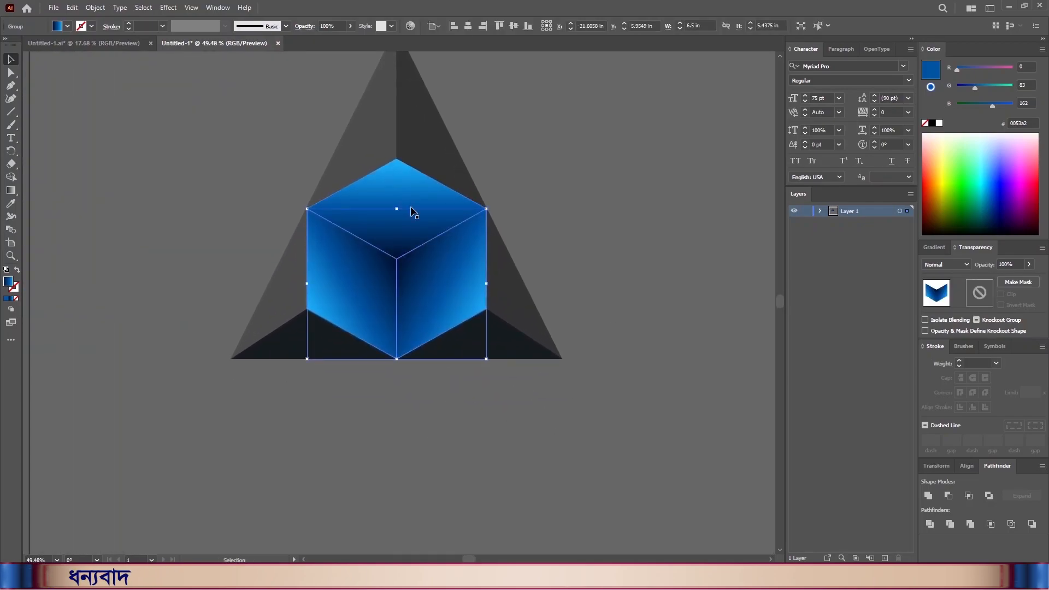
{"action": "right_click", "coordinate": [388, 181]}
{"action": "left_click", "coordinate": [419, 286]}
{"action": "left_click", "coordinate": [511, 377]}
{"action": "left_click_drag", "start_coordinate": [498, 333], "coordinate": [522, 347]}
{"action": "right_click", "coordinate": [450, 258]}
{"action": "left_click", "coordinate": [486, 361]}
{"action": "left_click", "coordinate": [487, 367]}
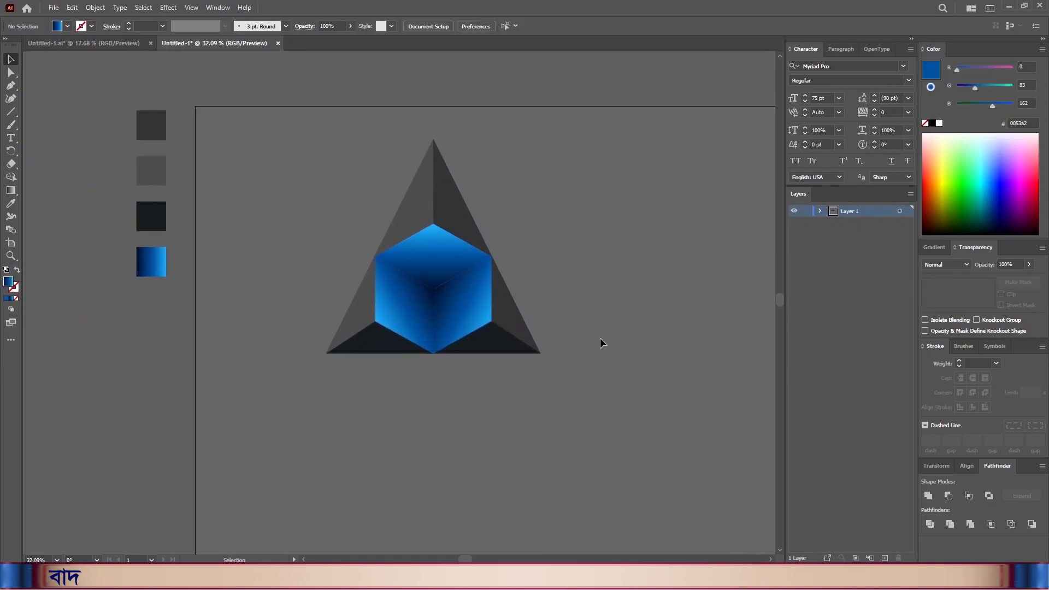
- Draw a circle about 4.16 in wide beside the triangle's right side and fill it with the White, Black gradient preset
{"action": "left_click_drag", "start_coordinate": [12, 113], "coordinate": [52, 129]}
{"action": "left_click_drag", "start_coordinate": [592, 213], "coordinate": [630, 250]}
{"action": "left_click", "coordinate": [67, 27]}
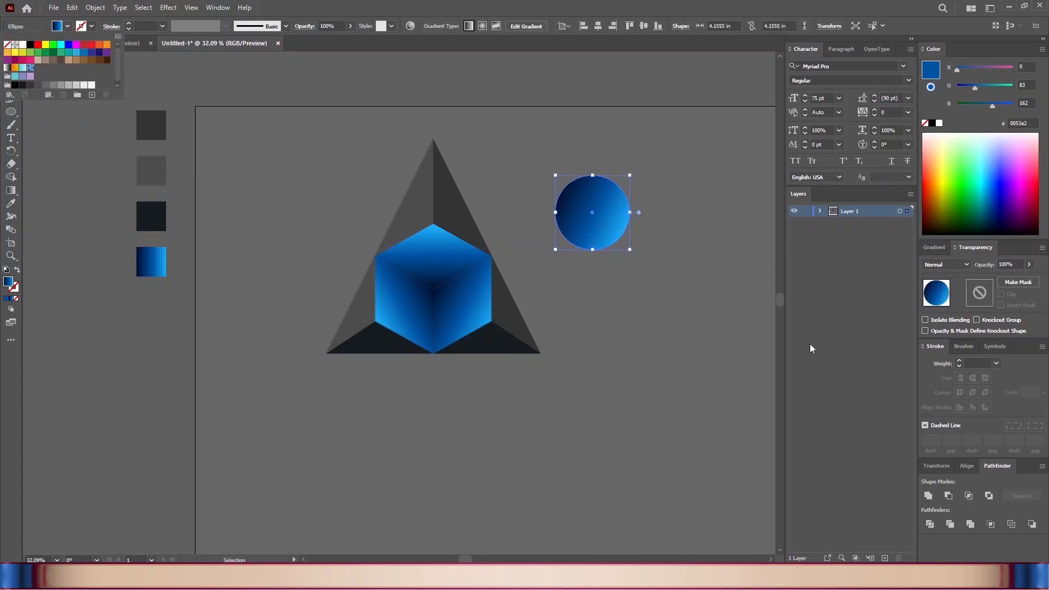
{"action": "left_click", "coordinate": [935, 247]}
{"action": "left_click", "coordinate": [942, 246]}
{"action": "left_click", "coordinate": [900, 271]}
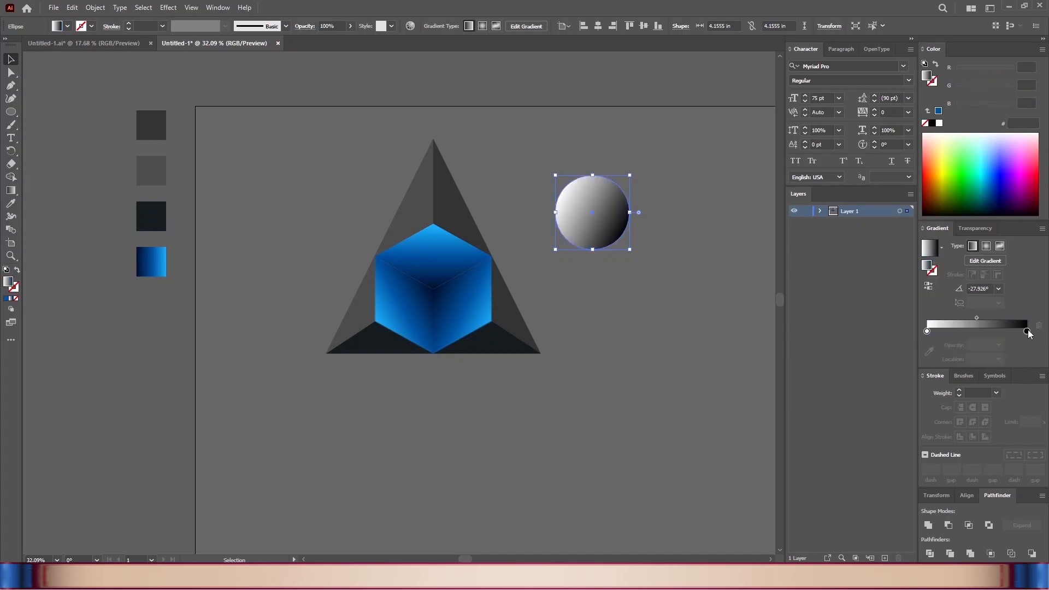
- Change the circle gradient's white stop to black with 0% opacity
{"action": "left_click", "coordinate": [928, 287]}
{"action": "left_click", "coordinate": [929, 287]}
{"action": "double_click", "coordinate": [928, 332]}
{"action": "left_click", "coordinate": [909, 365]}
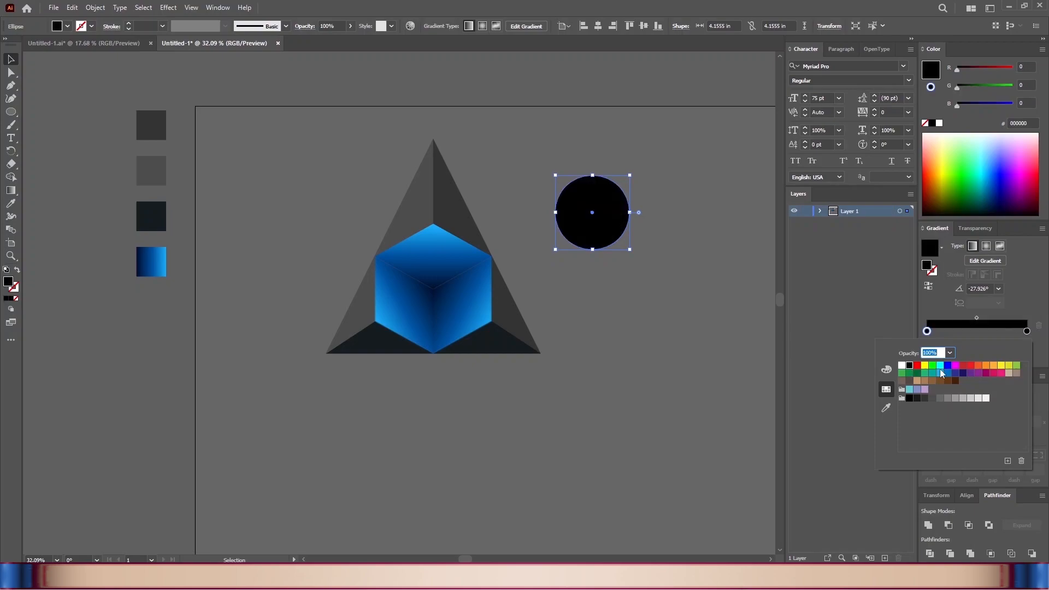
{"action": "left_click", "coordinate": [986, 335]}
{"action": "left_click", "coordinate": [999, 344]}
{"action": "left_click", "coordinate": [1009, 357]}
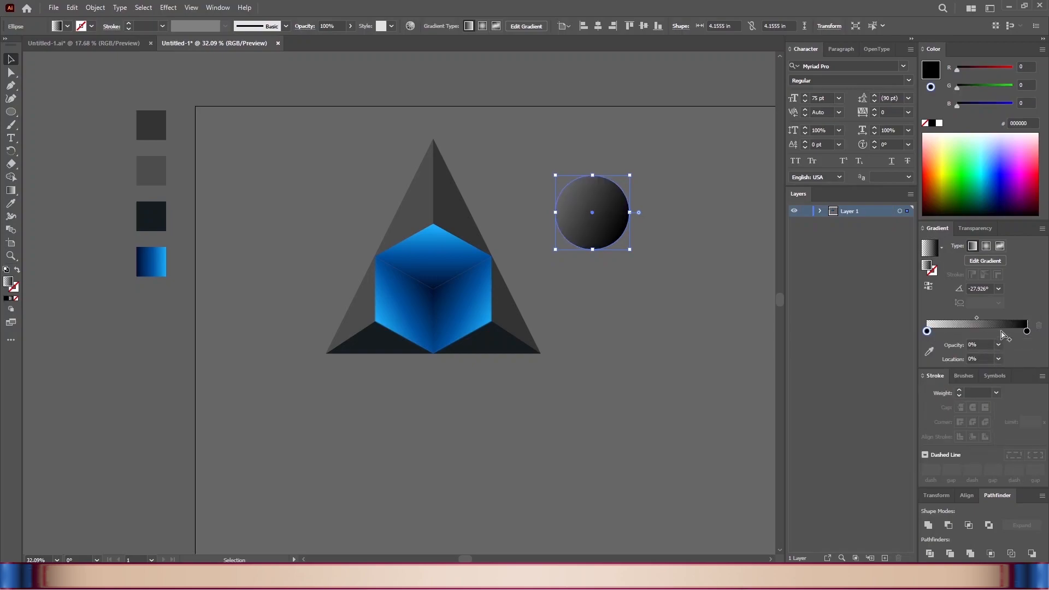
- Make the circle's gradient radial, reverse it so black is at the centre, and shift its midpoint to about 23.8%
{"action": "left_click", "coordinate": [986, 247]}
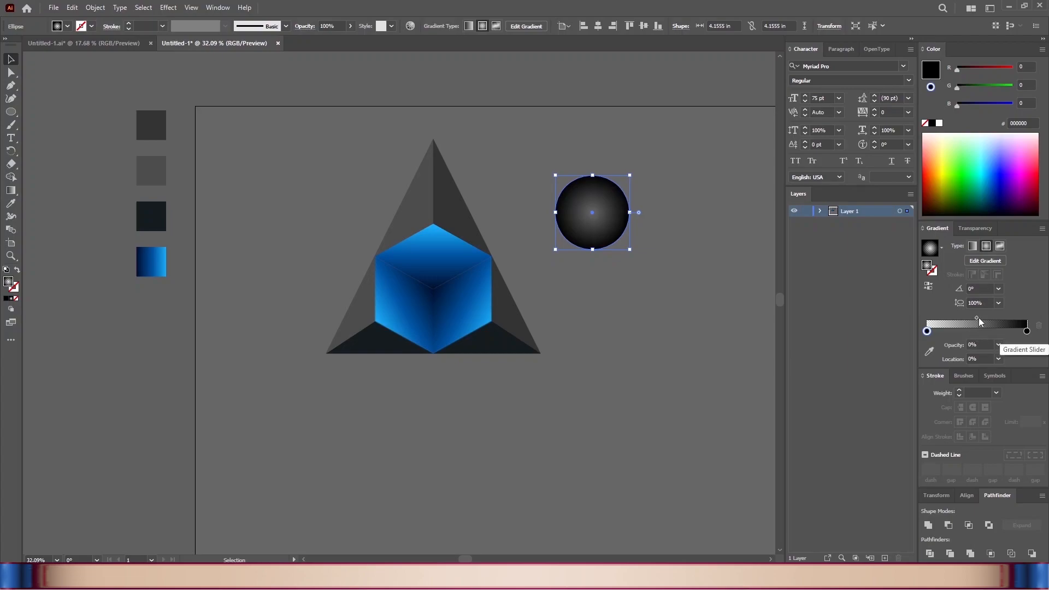
{"action": "left_click", "coordinate": [929, 285]}
{"action": "left_click_drag", "start_coordinate": [977, 318], "coordinate": [951, 316]}
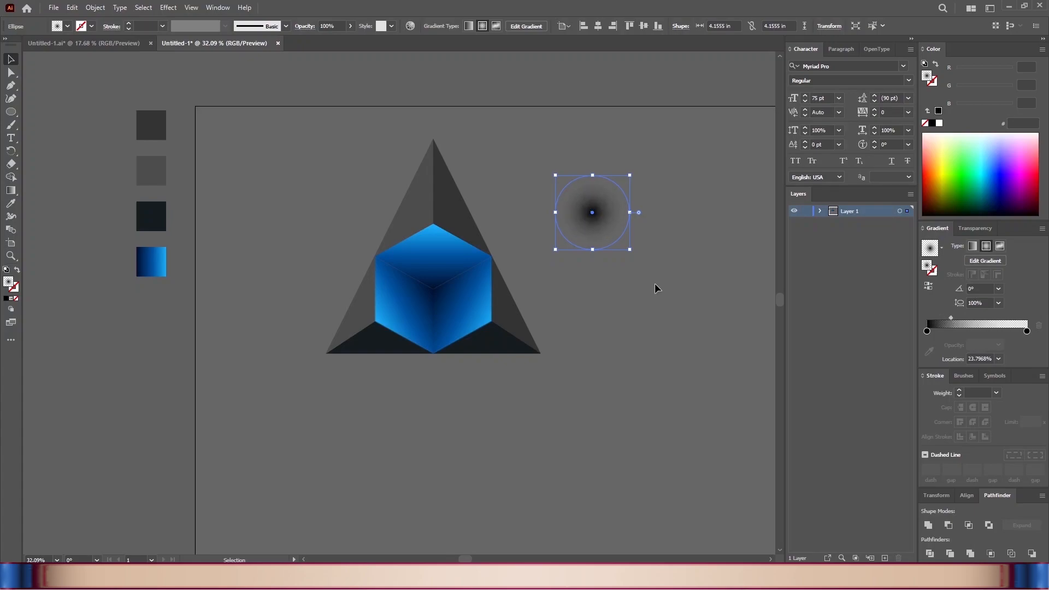
{"action": "left_click", "coordinate": [41, 65]}
- Flatten the circle into an ellipse about 0.58 in high and centre it on the triangle's bottom edge as a shadow
{"action": "left_click", "coordinate": [601, 189]}
{"action": "left_click_drag", "start_coordinate": [592, 176], "coordinate": [442, 358]}
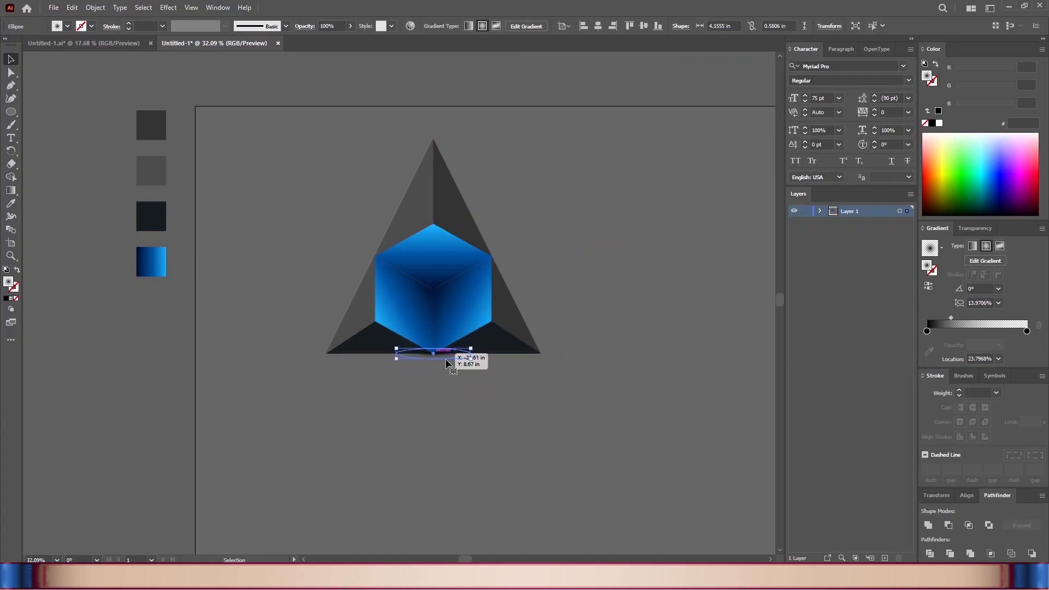
{"action": "left_click", "coordinate": [451, 366]}
{"action": "left_click", "coordinate": [444, 356]}
- Widen the shadow ellipse to about 16.73 in and make it slightly taller, both symmetrically about its centre
{"action": "key", "text": "ctrl+space"}
{"action": "left_click_drag", "start_coordinate": [411, 320], "coordinate": [748, 387]}
{"action": "left_click", "coordinate": [500, 399]}
{"action": "left_click", "coordinate": [652, 334]}
{"action": "left_click_drag", "start_coordinate": [594, 447], "coordinate": [487, 393]}
{"action": "left_click_drag", "start_coordinate": [531, 468], "coordinate": [607, 441]}
{"action": "left_click", "coordinate": [464, 304]}
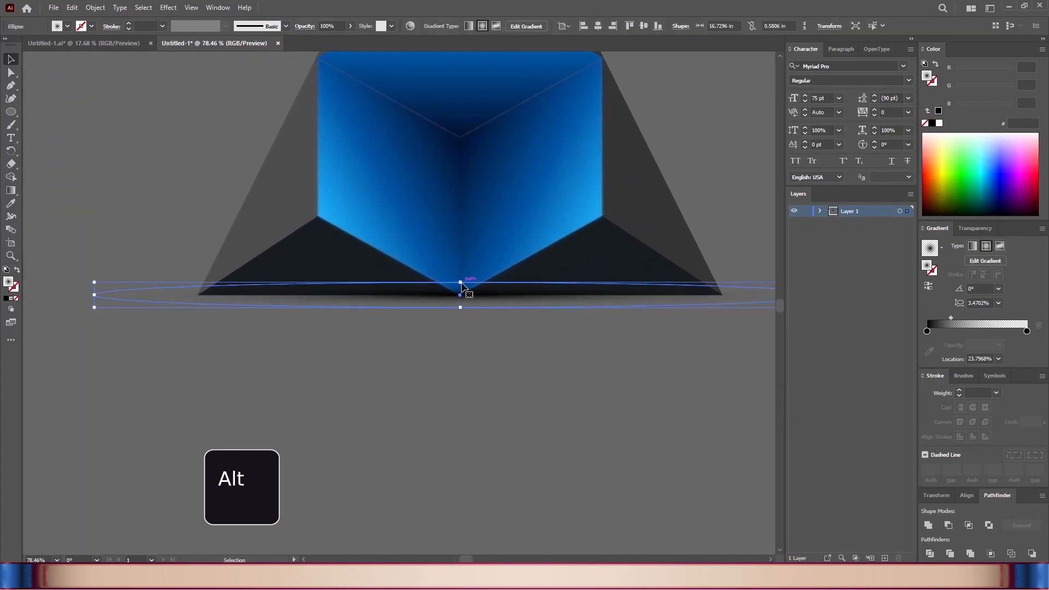
{"action": "left_click_drag", "start_coordinate": [461, 284], "coordinate": [460, 276]}
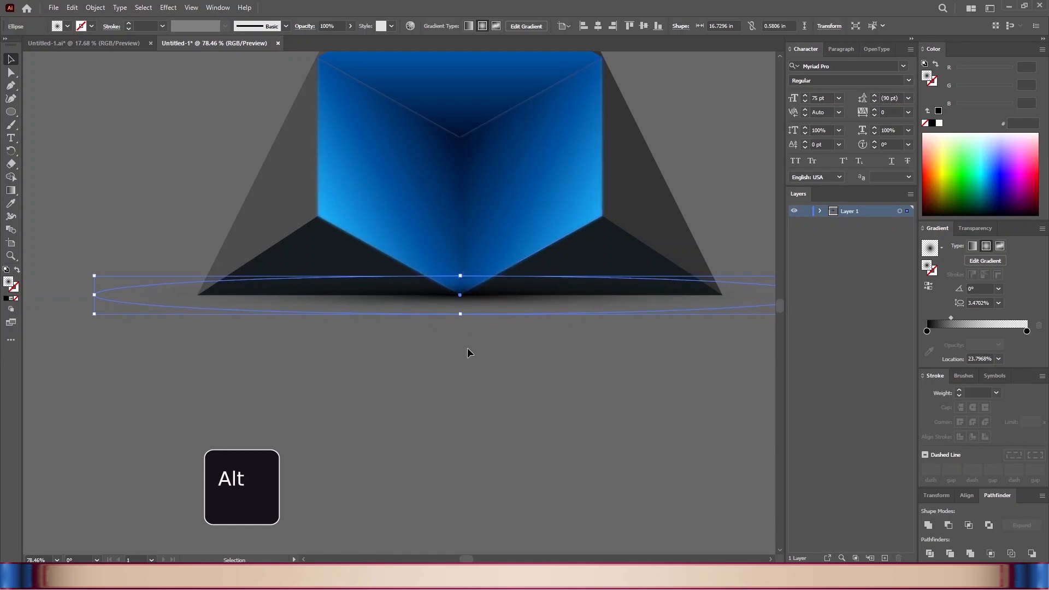
{"action": "left_click", "coordinate": [468, 347]}
- Reflect a copy of the logo group across the horizontal axis through the midpoint of the triangle's base
{"action": "scroll", "coordinate": [471, 349], "scroll_direction": "down", "scroll_amount": 2}
{"action": "left_click_drag", "start_coordinate": [564, 395], "coordinate": [527, 384]}
{"action": "left_click", "coordinate": [519, 246]}
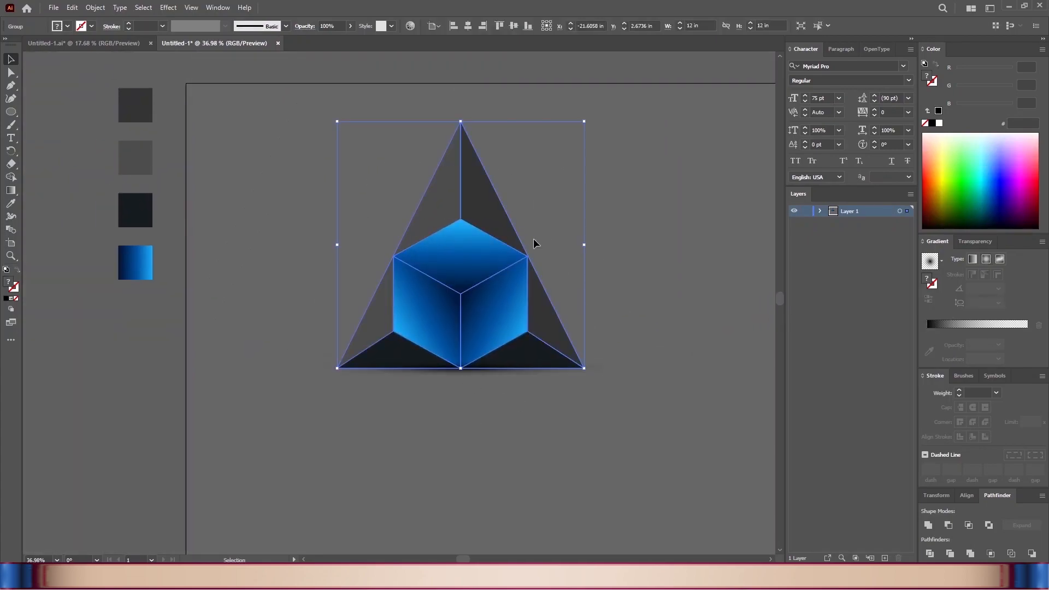
{"action": "left_click_drag", "start_coordinate": [10, 142], "coordinate": [73, 173]}
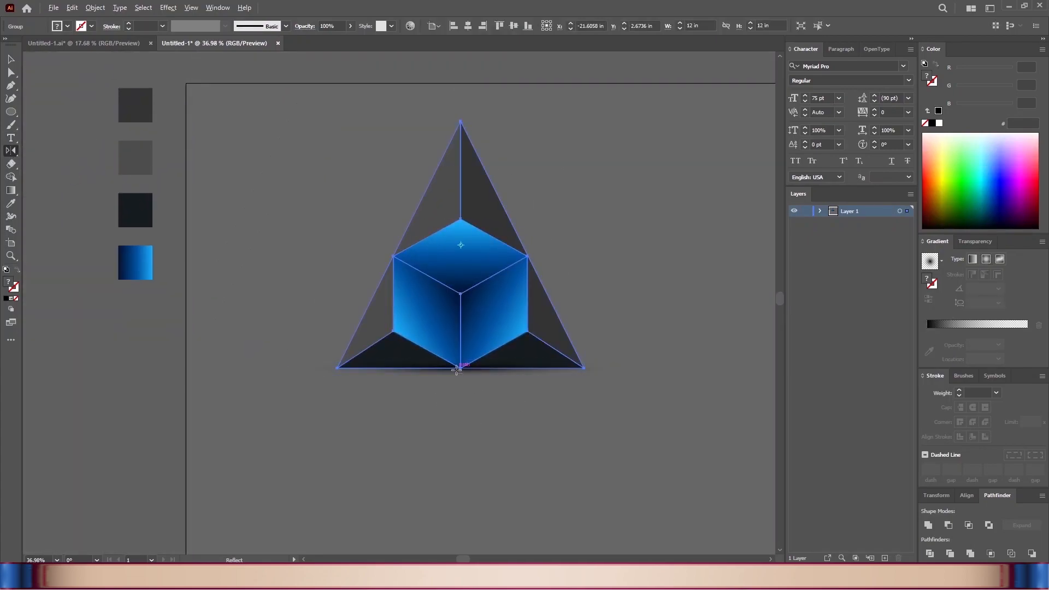
{"action": "left_click", "coordinate": [460, 368], "text": "alt"}
{"action": "left_click", "coordinate": [634, 253]}
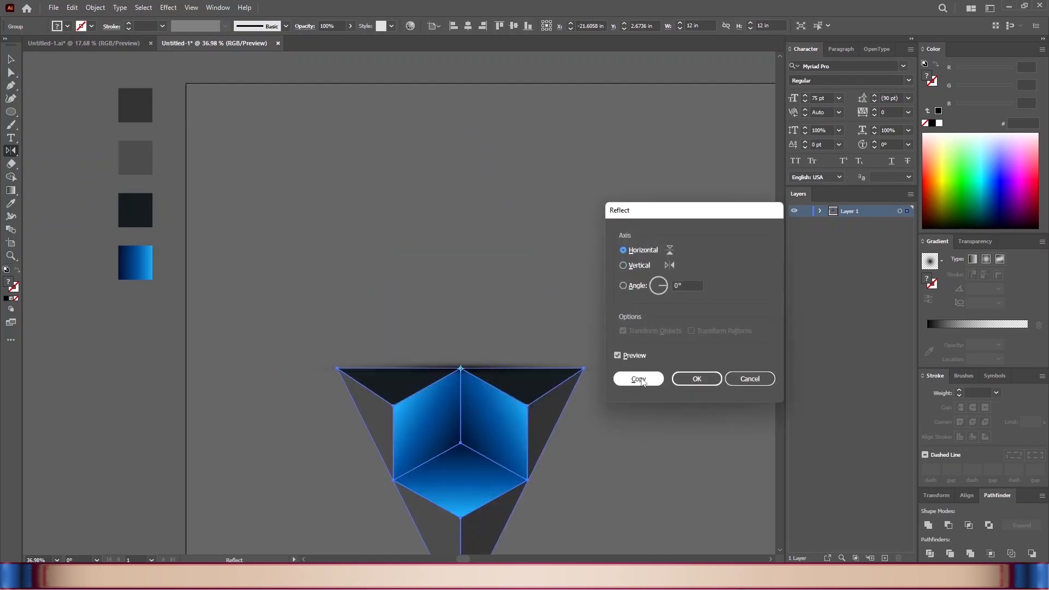
{"action": "left_click", "coordinate": [632, 378]}
{"action": "left_click", "coordinate": [248, 141]}
- Draw a rectangle about 16.81 by 12 in over the reflected logo and fill it with the White, Black gradient preset
{"action": "left_click_drag", "start_coordinate": [553, 377], "coordinate": [496, 375]}
{"action": "left_click_drag", "start_coordinate": [545, 470], "coordinate": [522, 332]}
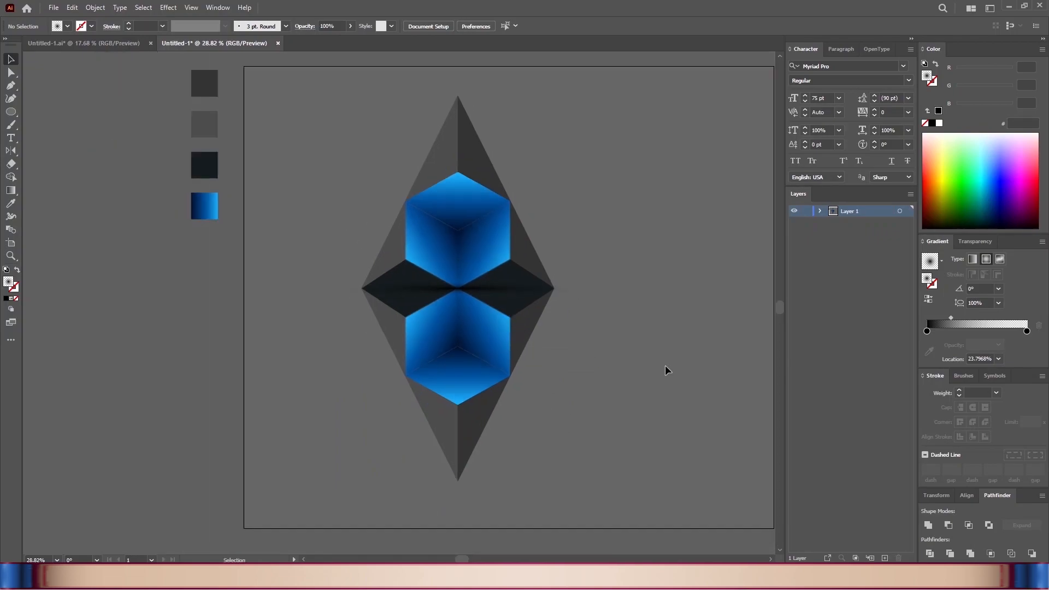
{"action": "left_click_drag", "start_coordinate": [8, 113], "coordinate": [36, 111]}
{"action": "left_click_drag", "start_coordinate": [321, 286], "coordinate": [590, 481]}
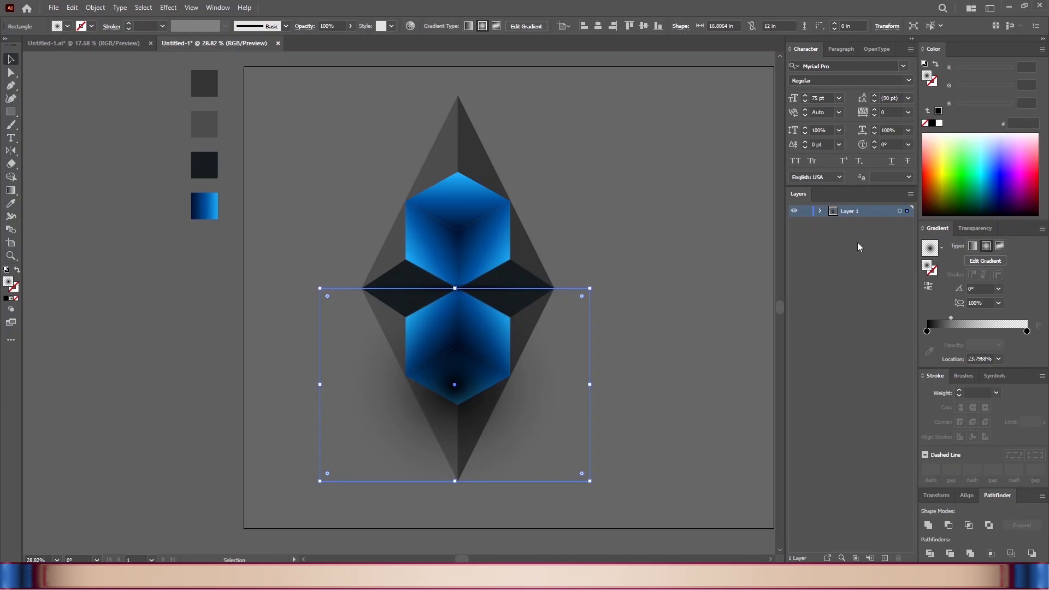
{"action": "left_click", "coordinate": [941, 250]}
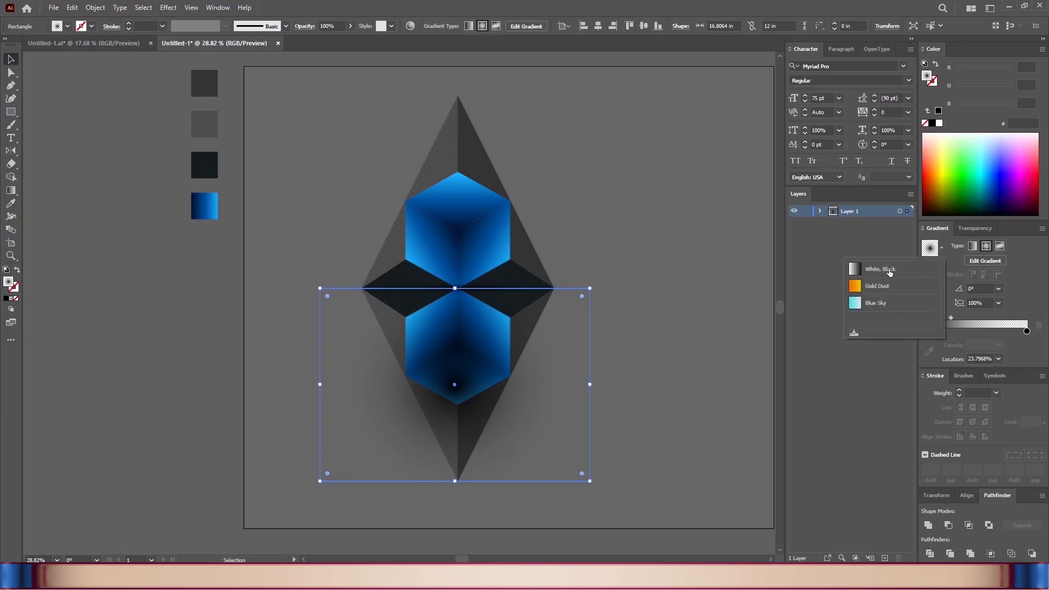
{"action": "left_click", "coordinate": [889, 271]}
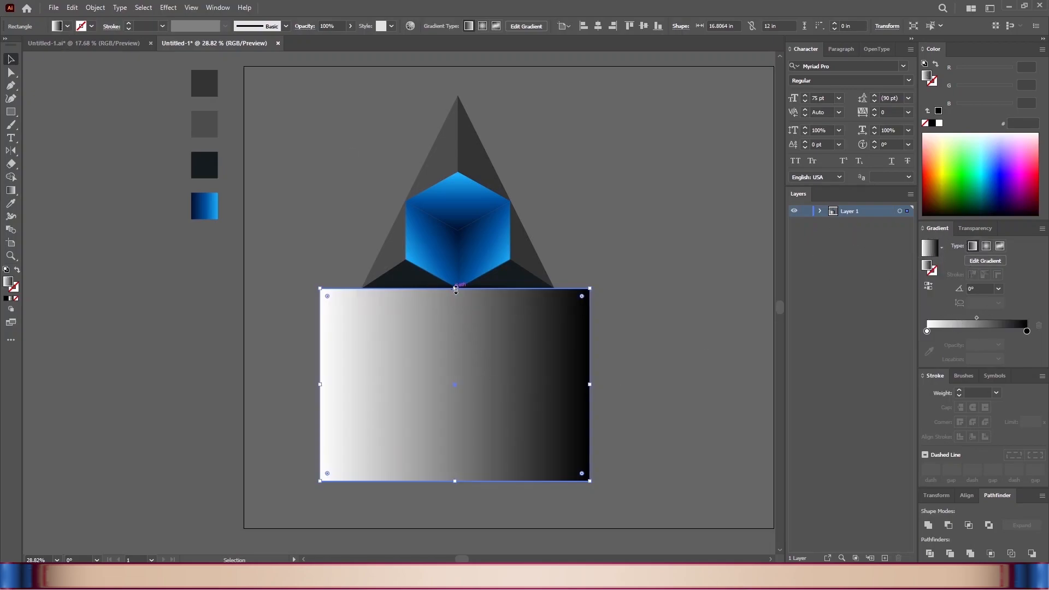
- Redirect the rectangle's gradient vertically from white at its top edge to black at its bottom edge
{"action": "left_click", "coordinate": [10, 190]}
{"action": "left_click_drag", "start_coordinate": [460, 289], "coordinate": [460, 484]}
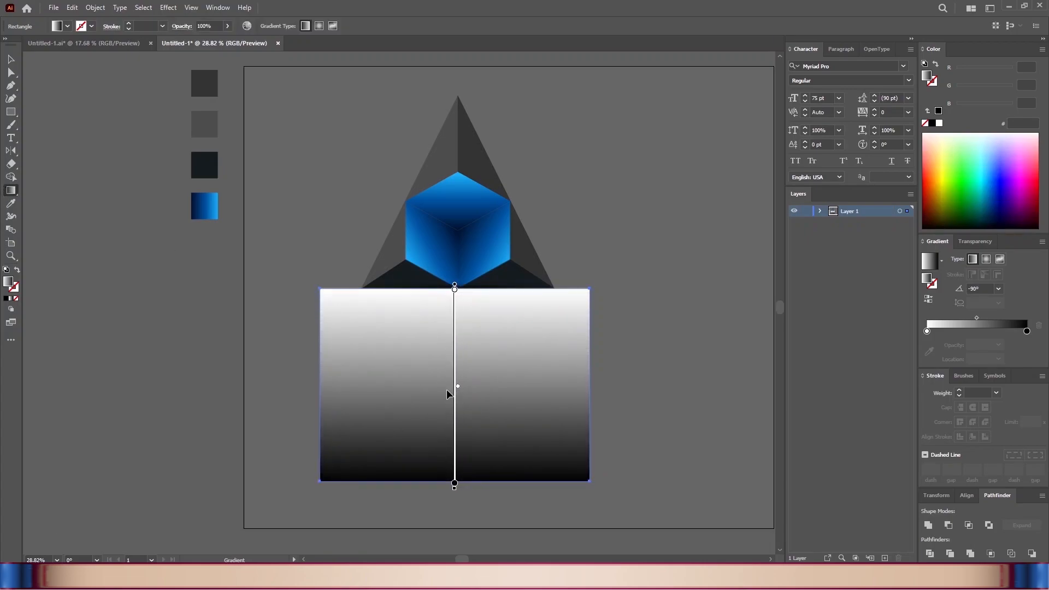
{"action": "left_click", "coordinate": [11, 59]}
- Make an opacity mask from the gradient rectangle and the reflected logo beneath it
{"action": "left_click", "coordinate": [274, 257]}
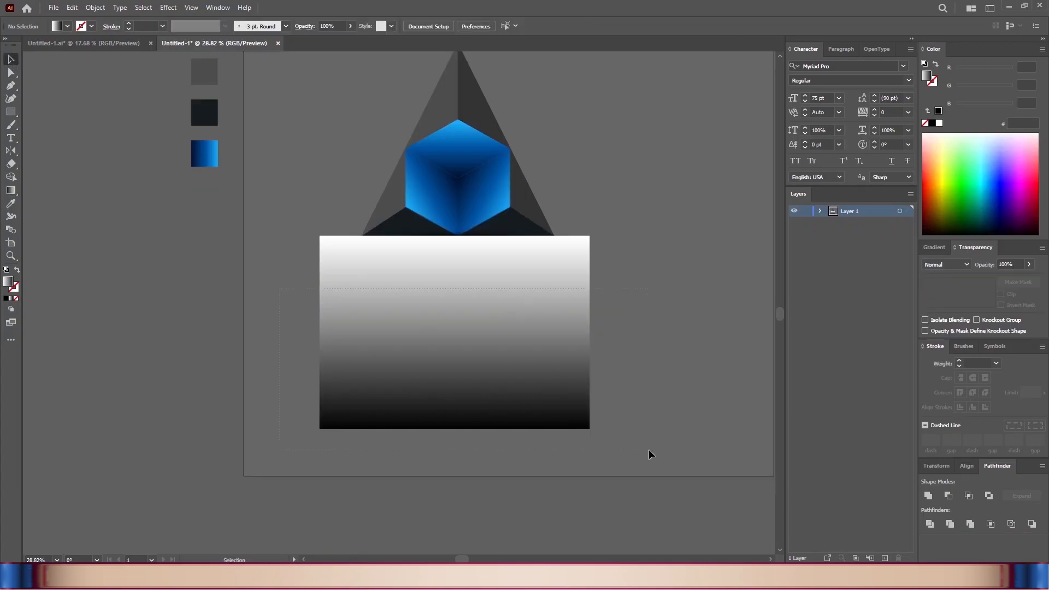
{"action": "left_click_drag", "start_coordinate": [648, 450], "coordinate": [638, 450]}
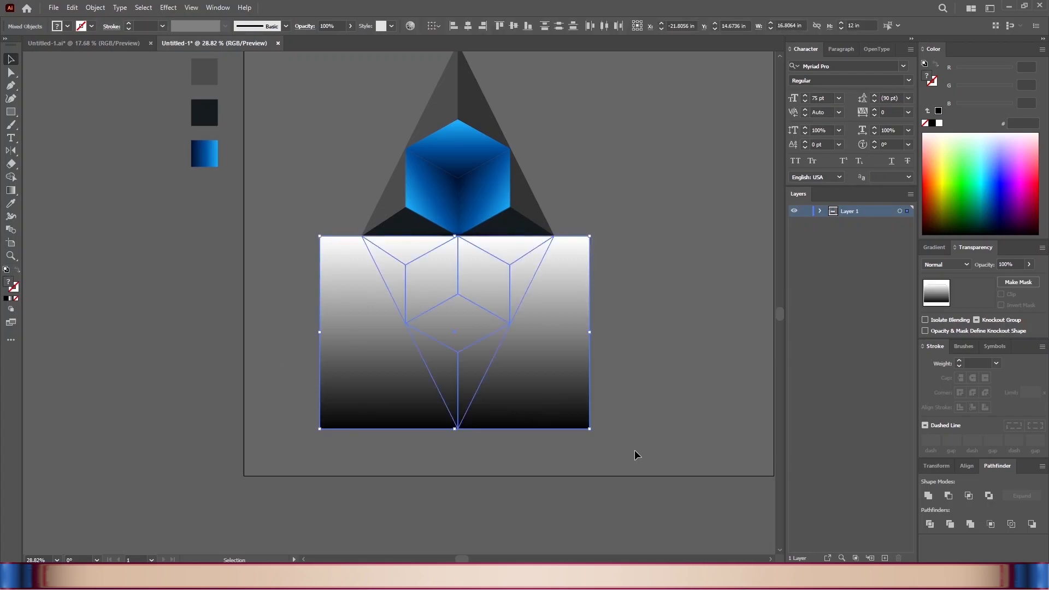
{"action": "left_click", "coordinate": [1042, 247]}
{"action": "left_click", "coordinate": [962, 274]}
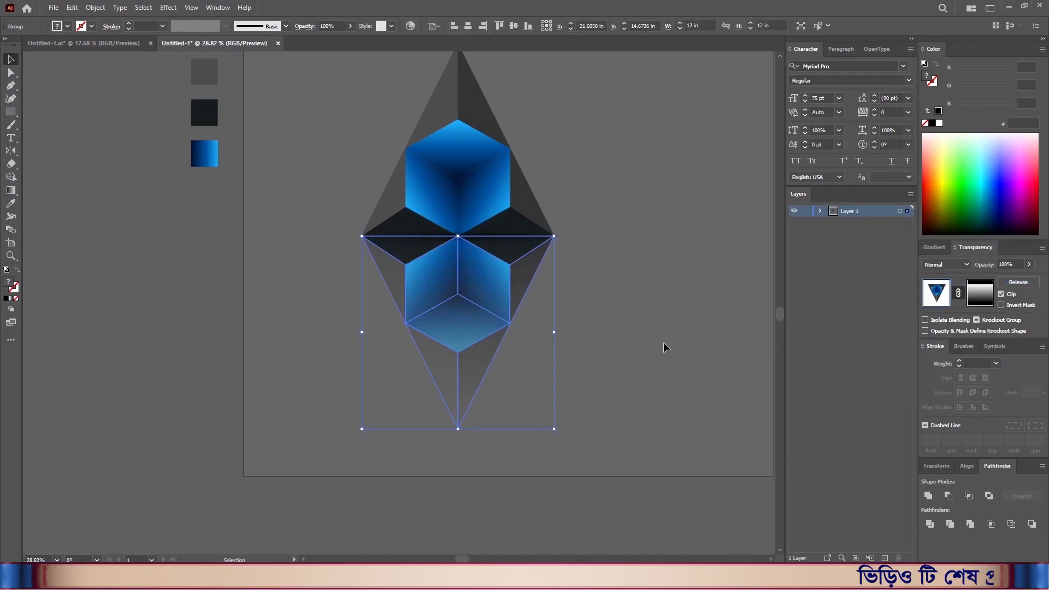
{"action": "left_click", "coordinate": [306, 369]}
- Edit the reflection's opacity mask and move its gradient midpoint up near the white end to fade the reflection sooner
{"action": "left_click", "coordinate": [473, 381]}
{"action": "key", "text": "g"}
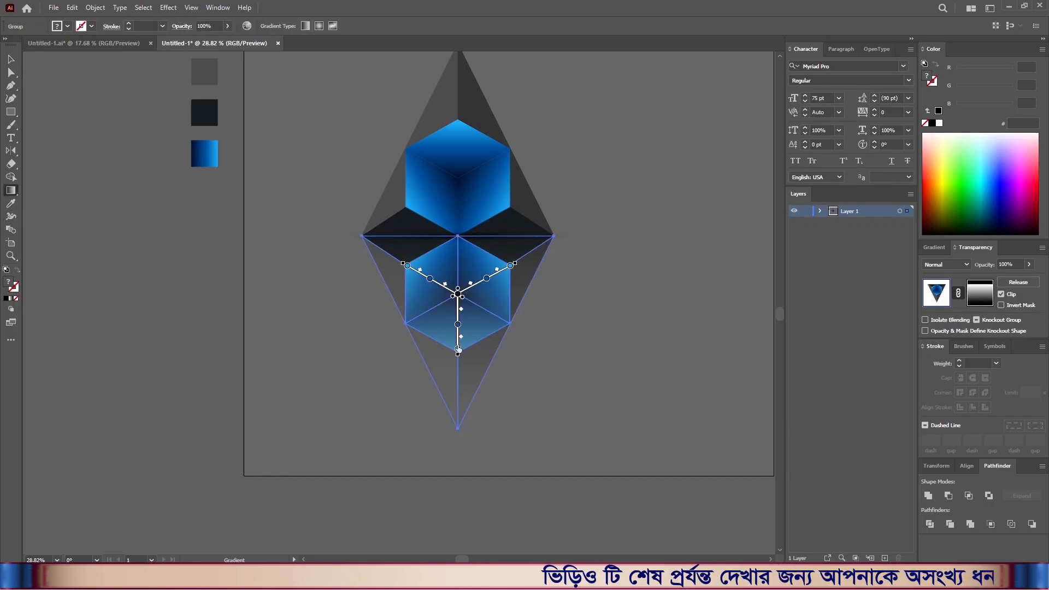
{"action": "left_click", "coordinate": [980, 293]}
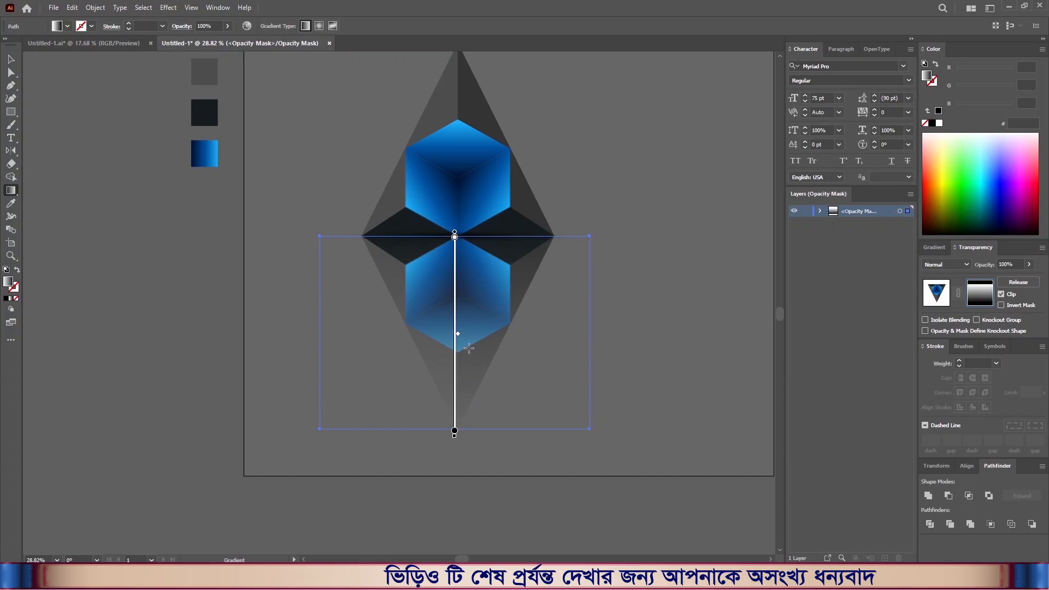
{"action": "left_click_drag", "start_coordinate": [457, 334], "coordinate": [464, 250]}
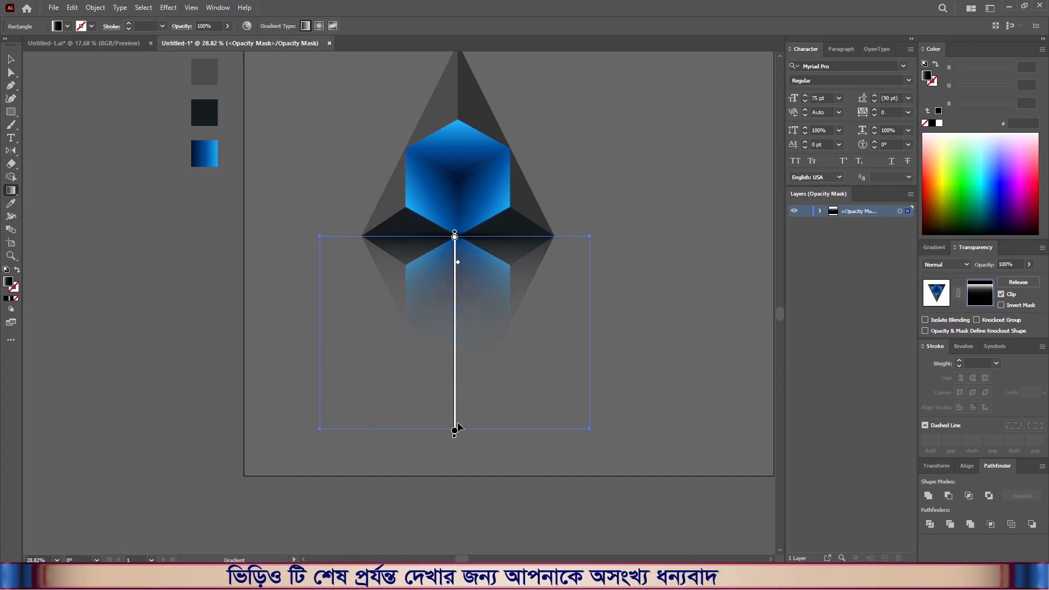
- Move the mask gradient's black stop up to slightly above the rectangle's middle and set that stop's opacity to 34%
{"action": "left_click_drag", "start_coordinate": [454, 431], "coordinate": [454, 319]}
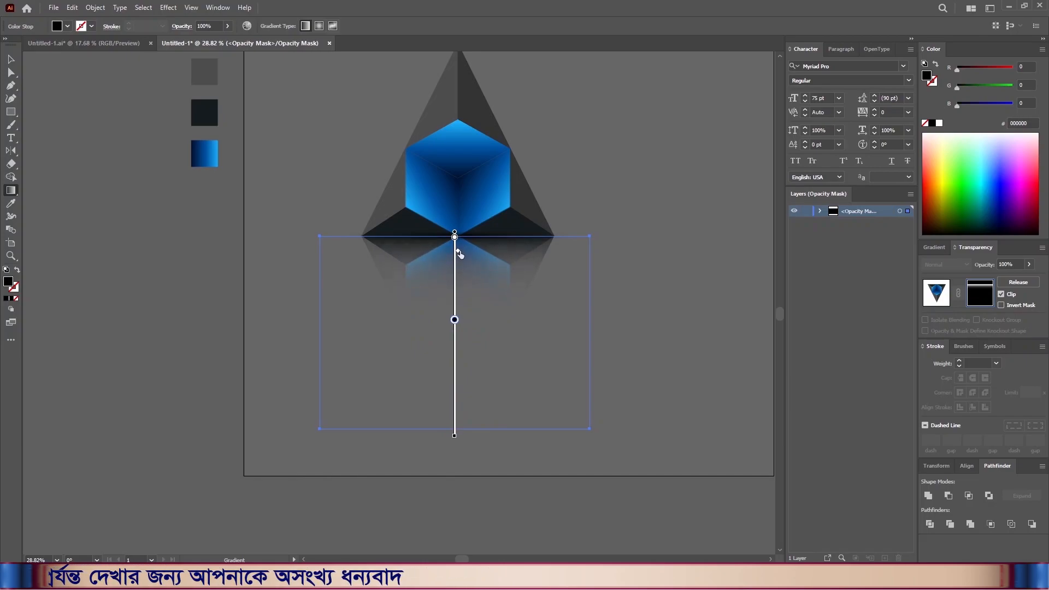
{"action": "left_click", "coordinate": [1029, 265]}
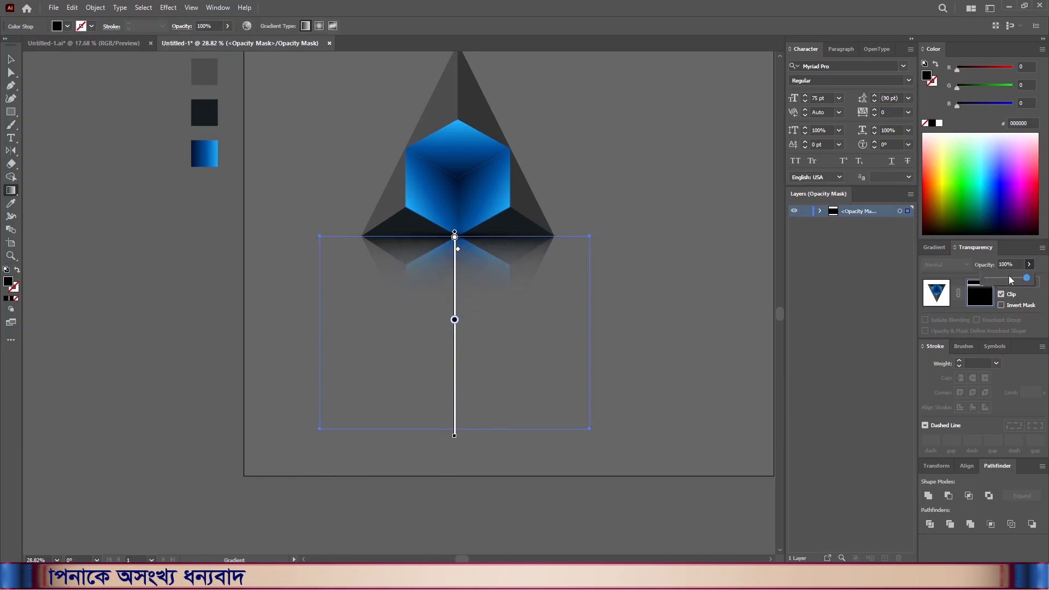
{"action": "left_click", "coordinate": [1007, 280]}
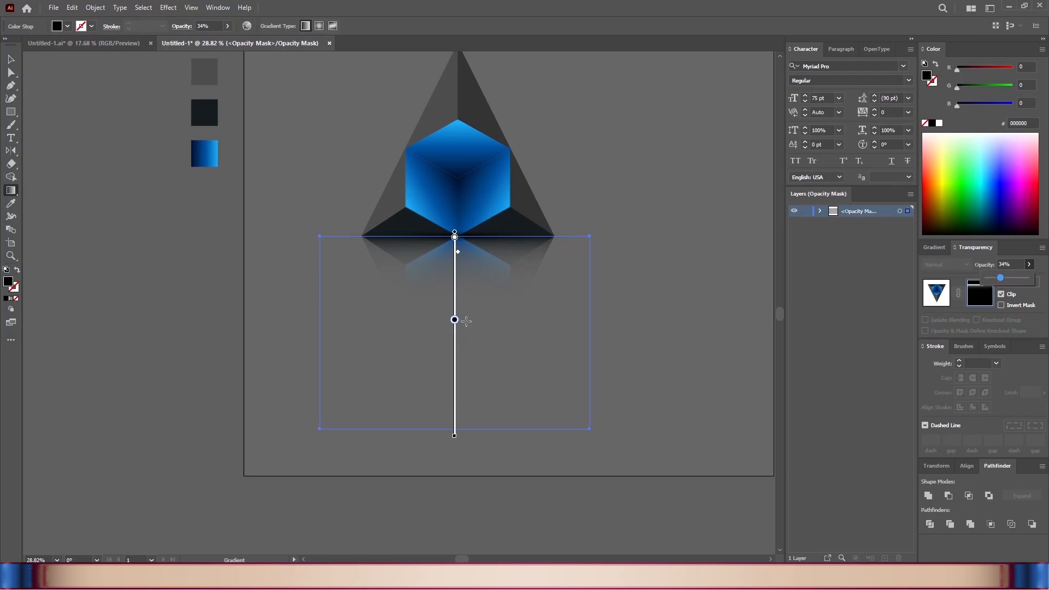
- Deselect the mask rectangle and leave opacity mask editing to return to the normal artwork
{"action": "left_click", "coordinate": [11, 59]}
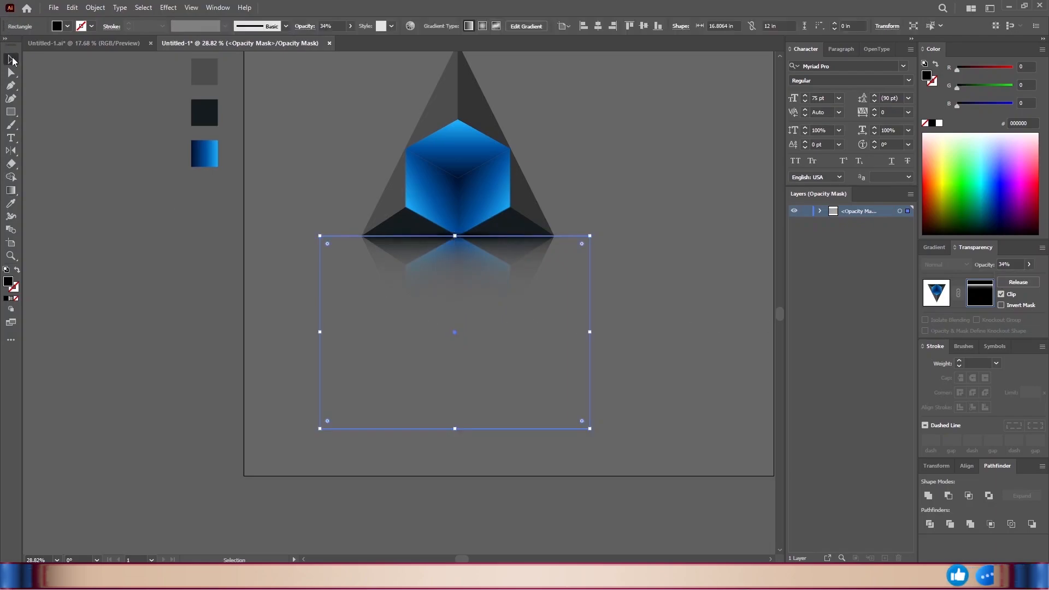
{"action": "left_click", "coordinate": [241, 262]}
{"action": "left_click_drag", "start_coordinate": [604, 449], "coordinate": [567, 491]}
{"action": "scroll", "coordinate": [600, 441], "scroll_direction": "down", "scroll_amount": 1, "text": "alt"}
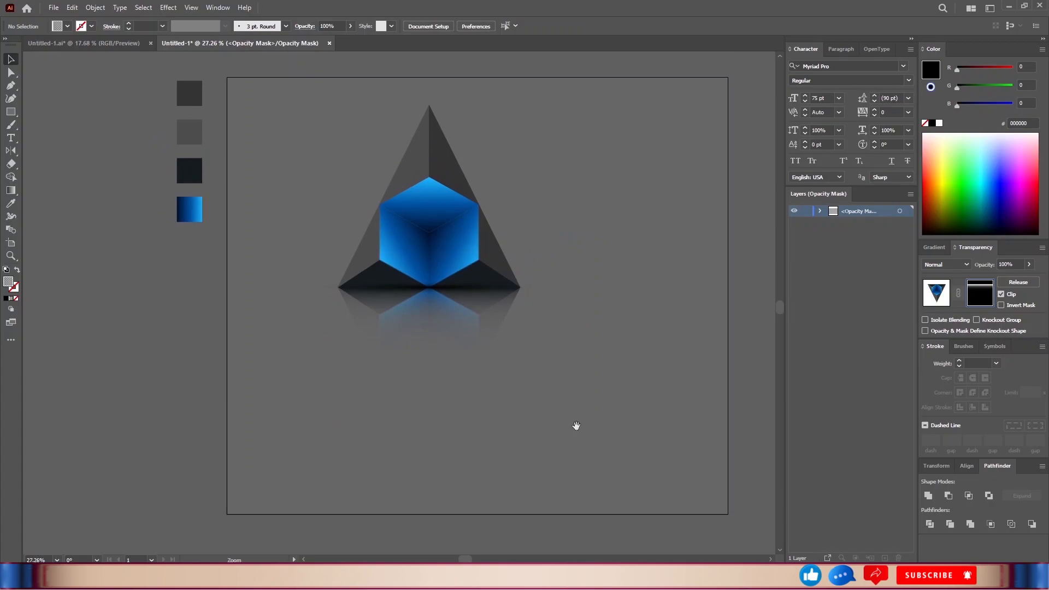
{"action": "left_click_drag", "start_coordinate": [572, 455], "coordinate": [571, 458]}
{"action": "left_click", "coordinate": [669, 231]}
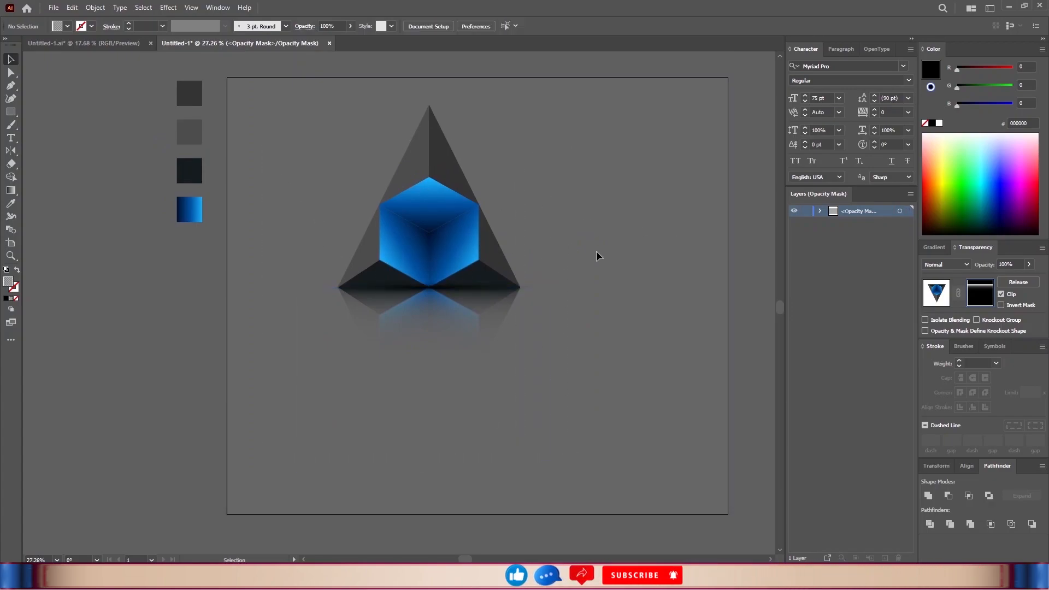
{"action": "left_click", "coordinate": [936, 292]}
{"action": "left_click", "coordinate": [598, 247]}
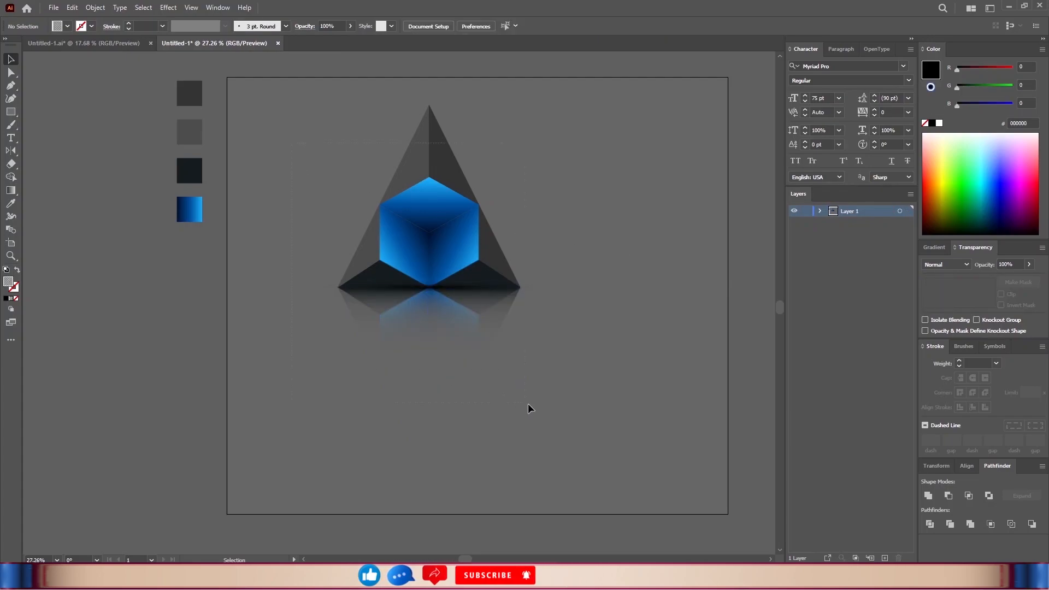
- Group the triangular logo together with its shadow ellipse and masked reflection, then deselect the group
{"action": "left_click", "coordinate": [399, 210]}
{"action": "right_click", "coordinate": [395, 204]}
{"action": "left_click", "coordinate": [434, 307]}
{"action": "left_click", "coordinate": [631, 295]}
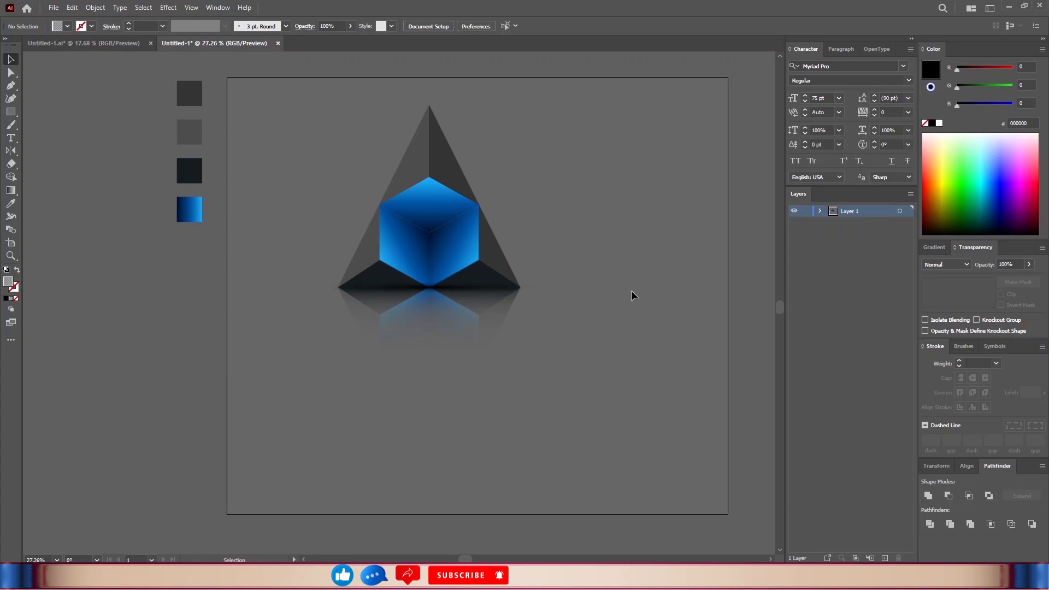
- Isolate the logo group, narrow the flat shadow ellipse beneath the triangle slightly, and leave isolation
{"action": "left_click", "coordinate": [536, 293]}
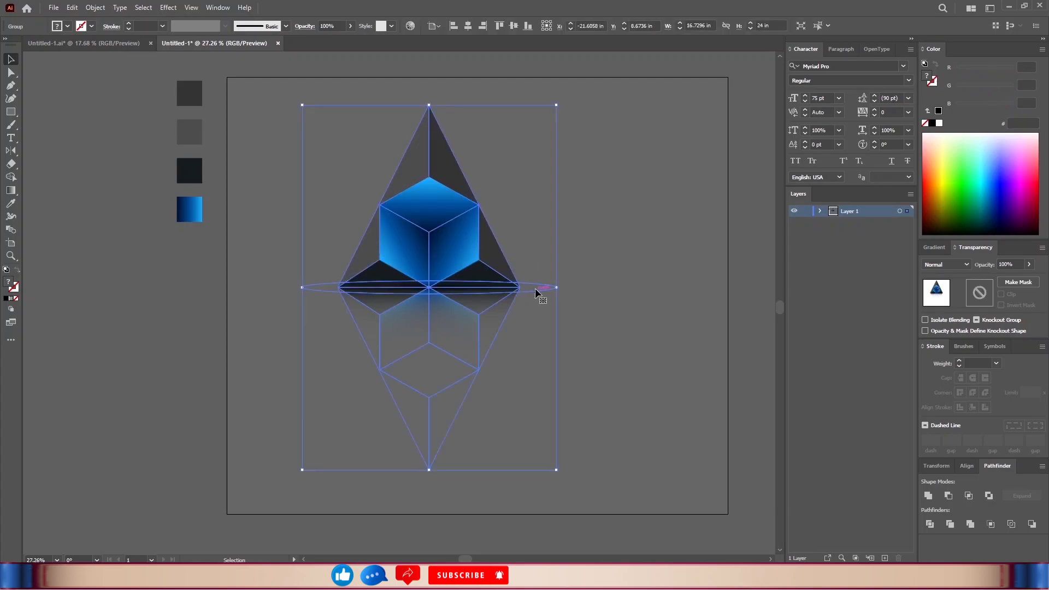
{"action": "double_click", "coordinate": [536, 293]}
{"action": "left_click", "coordinate": [549, 290]}
{"action": "left_click_drag", "start_coordinate": [553, 287], "coordinate": [537, 286]}
{"action": "double_click", "coordinate": [570, 316]}
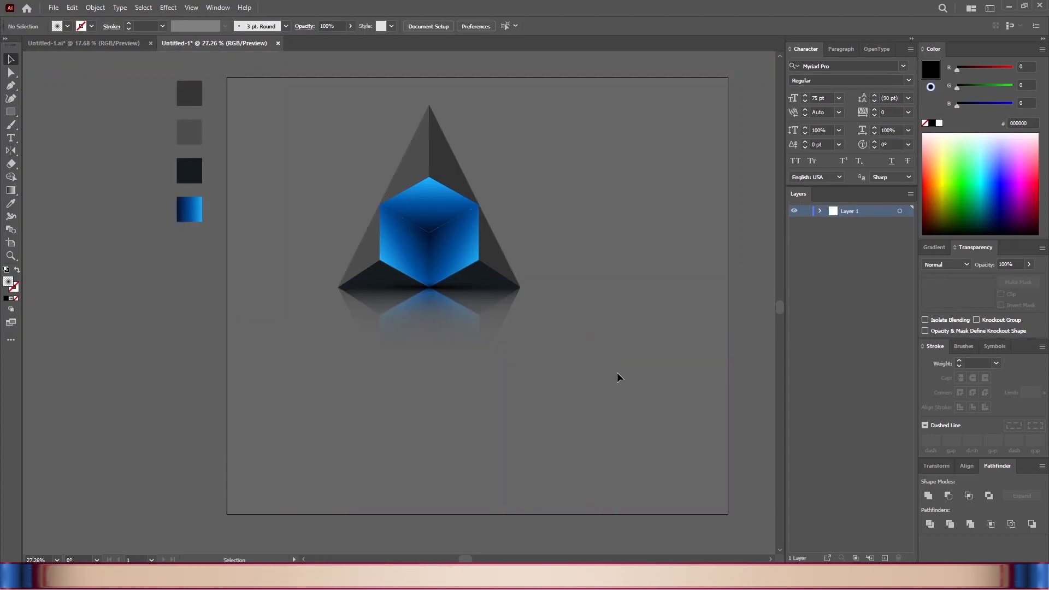